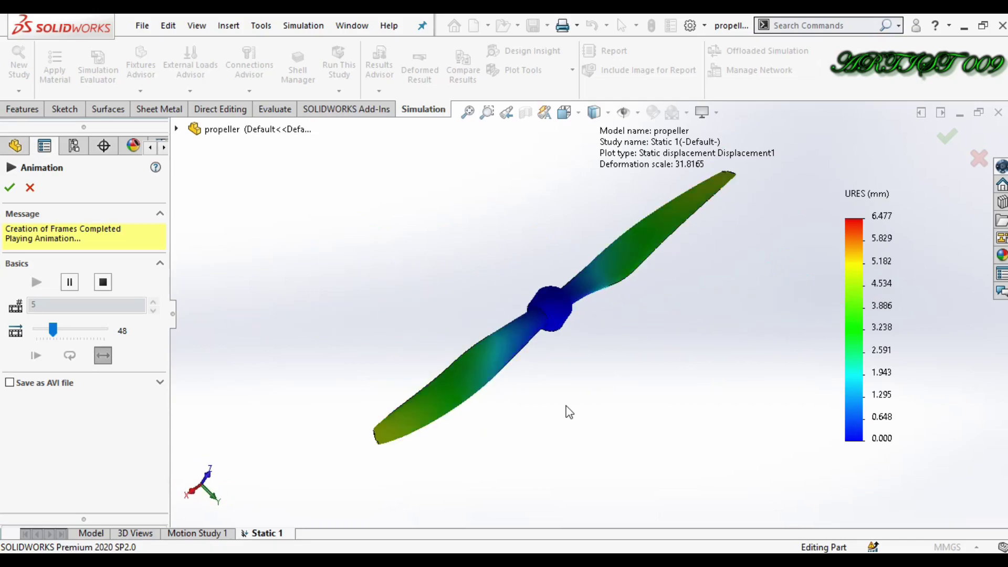
# Close the displacement animation, return to the model, and create a new Static study for the propeller
pyautogui.click(9, 187)
pyautogui.click(92, 533)
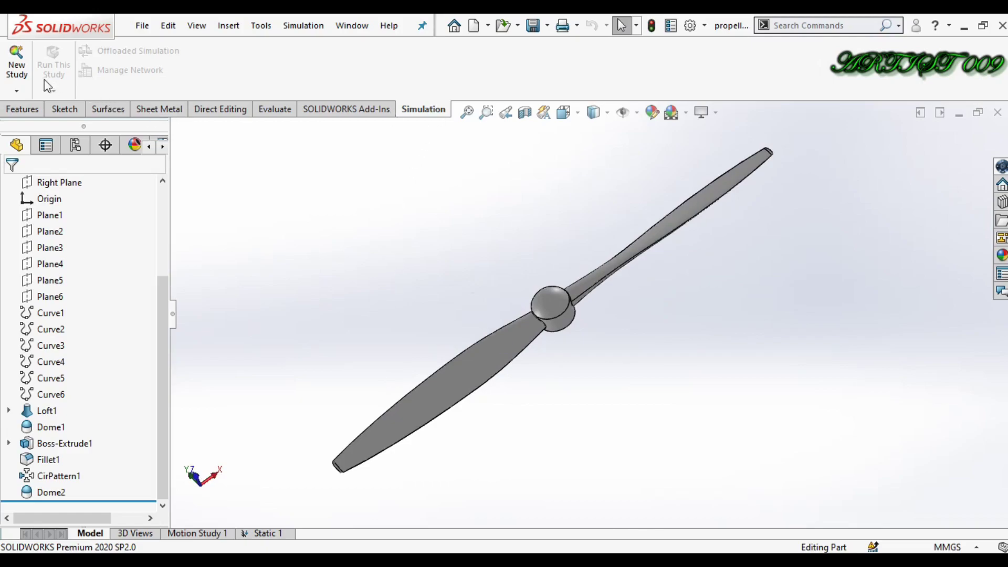
pyautogui.click(20, 70)
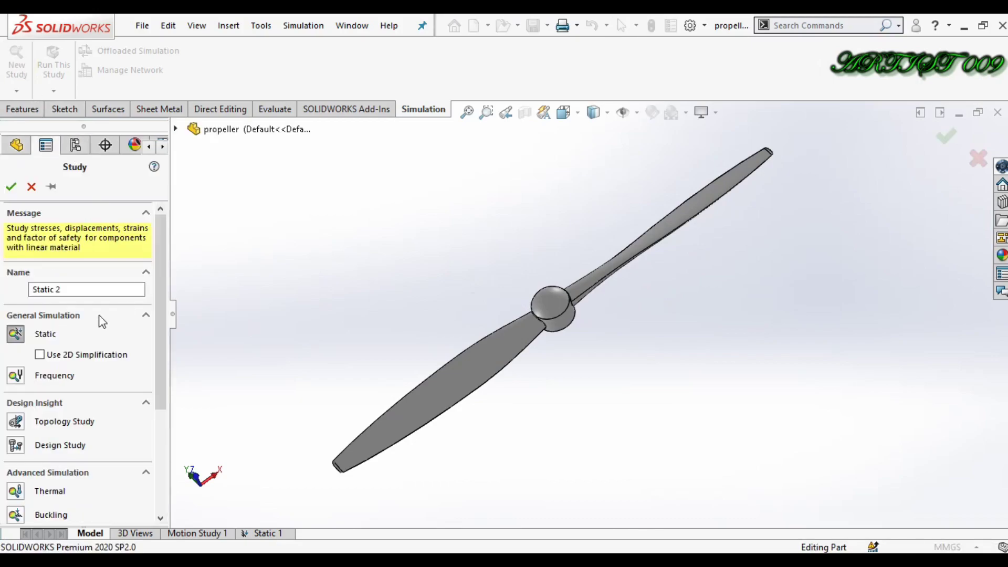
pyautogui.click(11, 187)
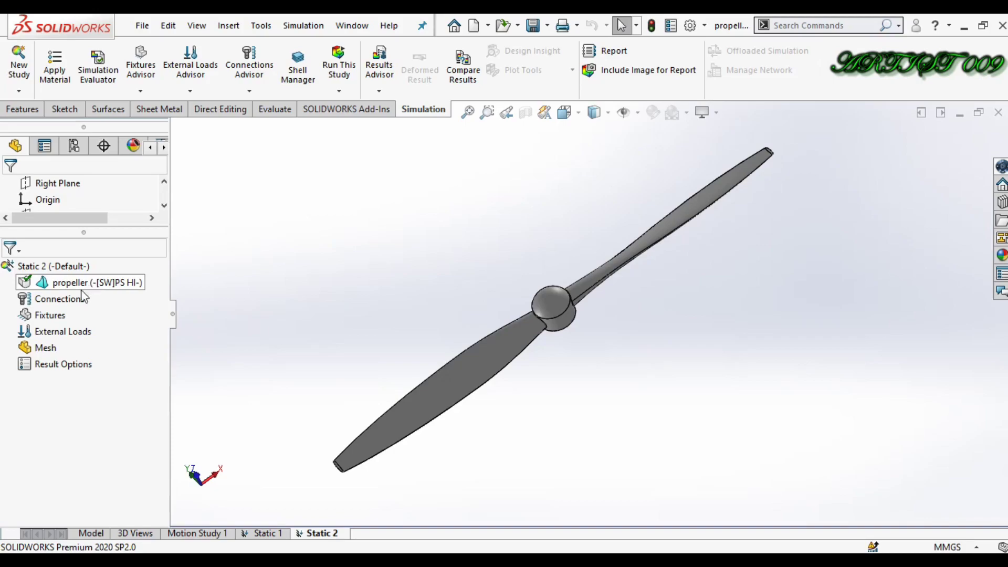
# Define a centrifugal load about the hub's cylindrical face, using Metric (G) units and an angular velocity of 3000 rpm
pyautogui.rightClick(43, 331)
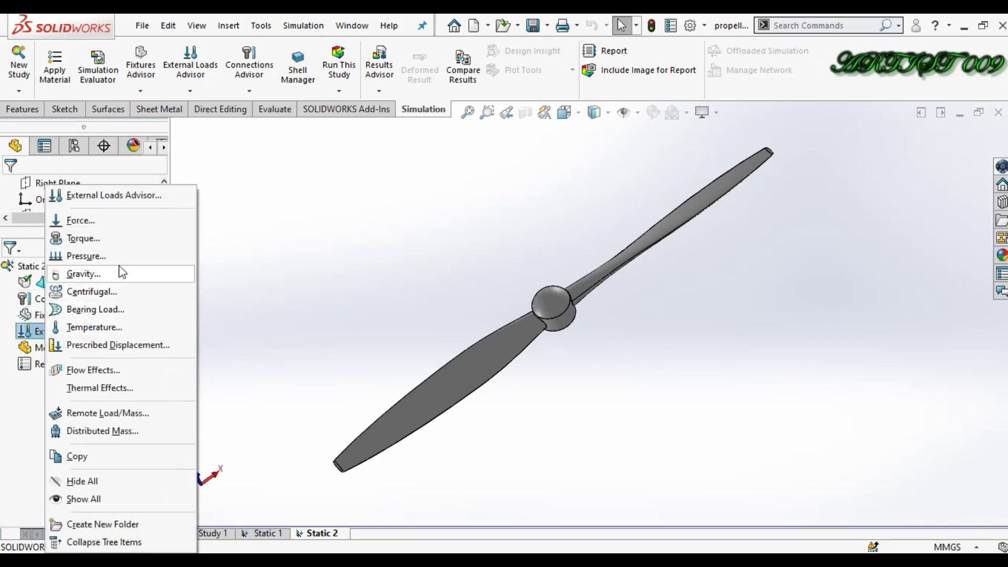
pyautogui.click(88, 295)
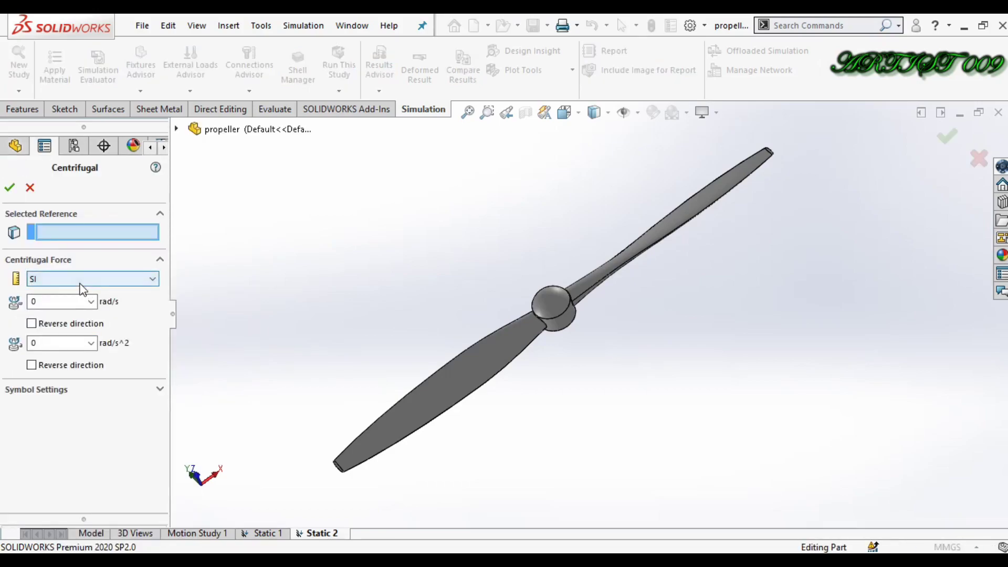
pyautogui.click(560, 318)
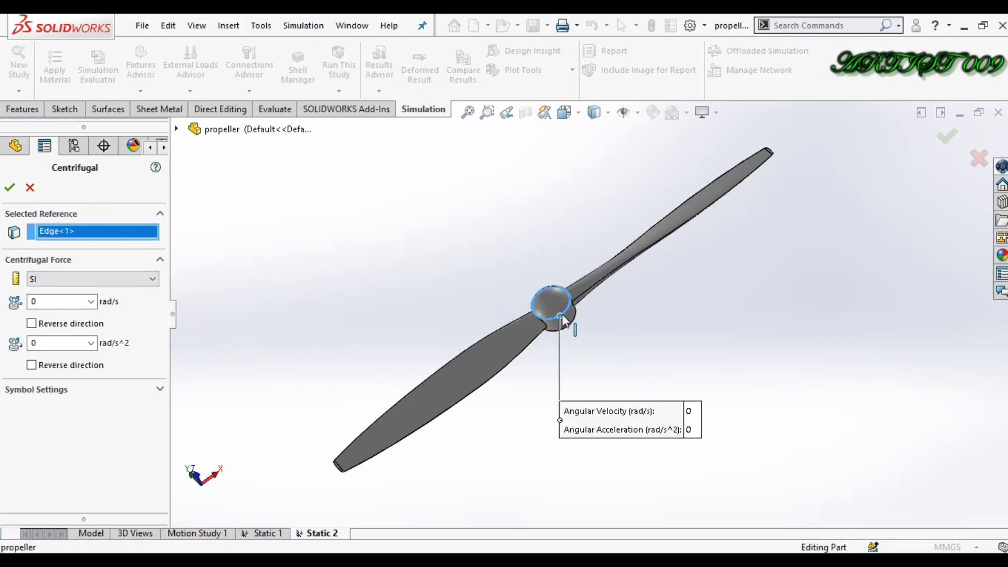
pyautogui.click(565, 313)
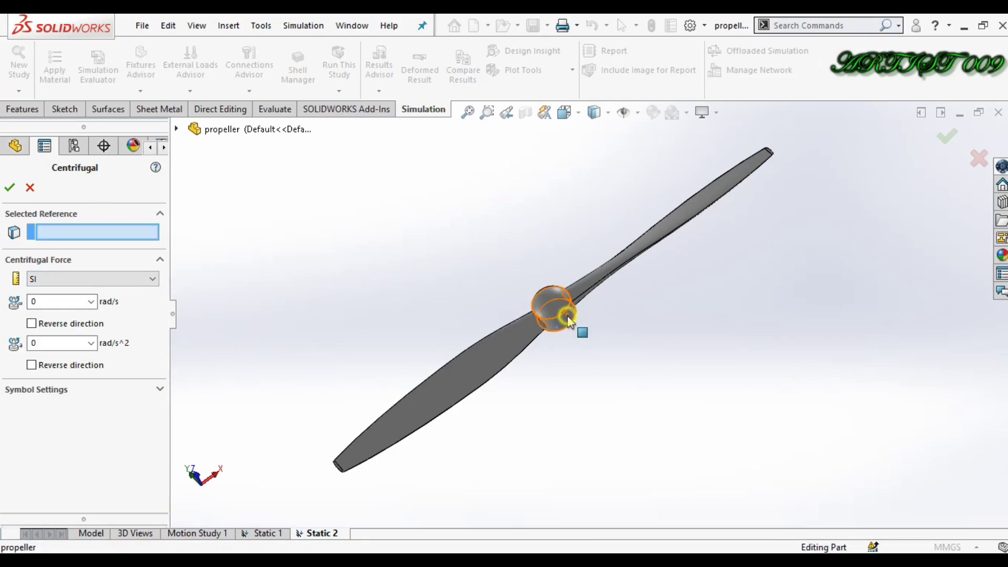
pyautogui.click(568, 315)
pyautogui.click(102, 278)
pyautogui.click(74, 311)
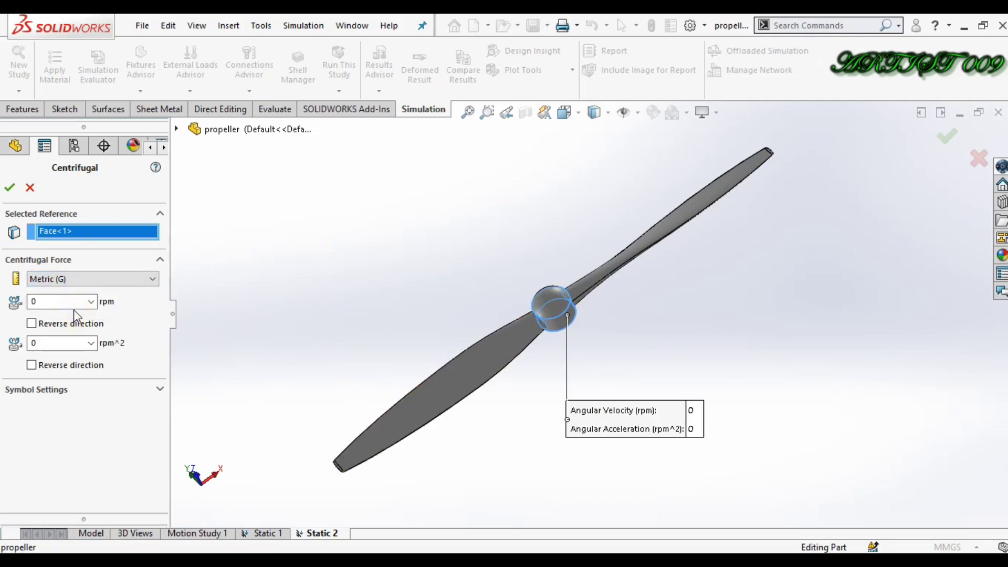
pyautogui.click(69, 304)
pyautogui.write('3000')
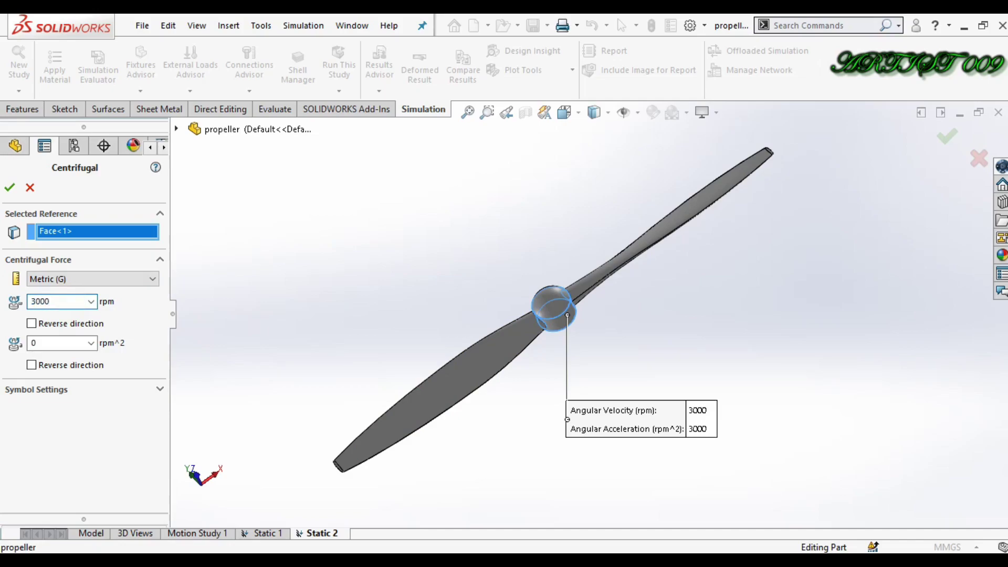
pyautogui.click(31, 323)
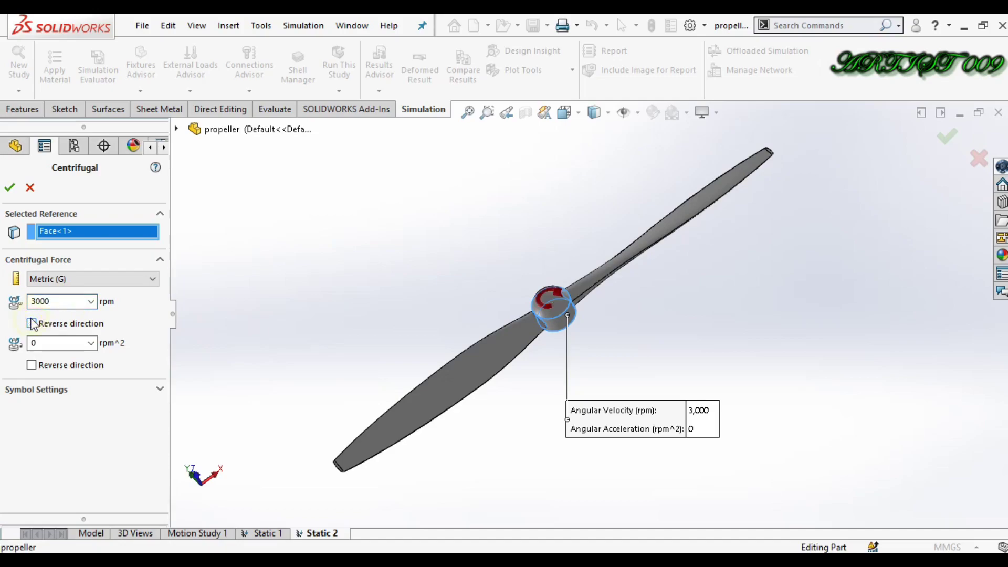
# Copy 0.00363 from the Centrifugal formula note in Notepad, set it as the angular acceleration in rpm^2, and apply the centrifugal load
pyautogui.click(61, 342)
pyautogui.click(61, 342)
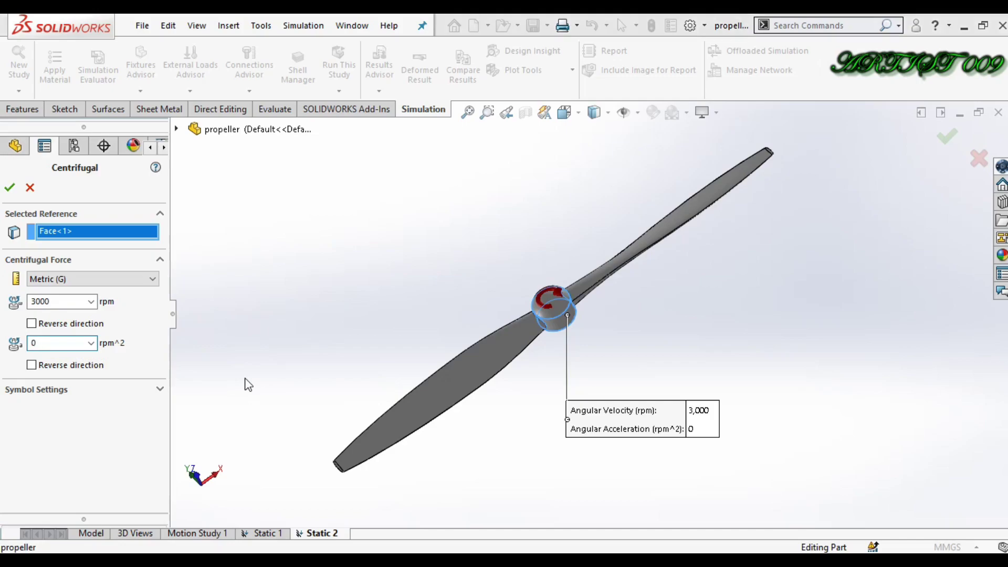
pyautogui.hotkey('alt', 'Tab')
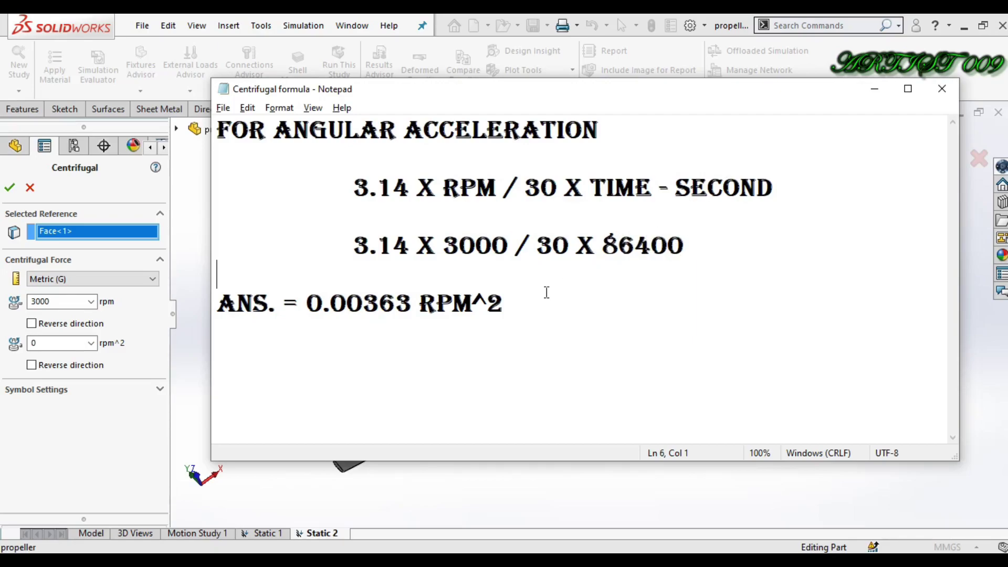
pyautogui.moveTo(413, 304); pyautogui.dragTo(310, 303)
pyautogui.hotkey('ctrl', 'c')
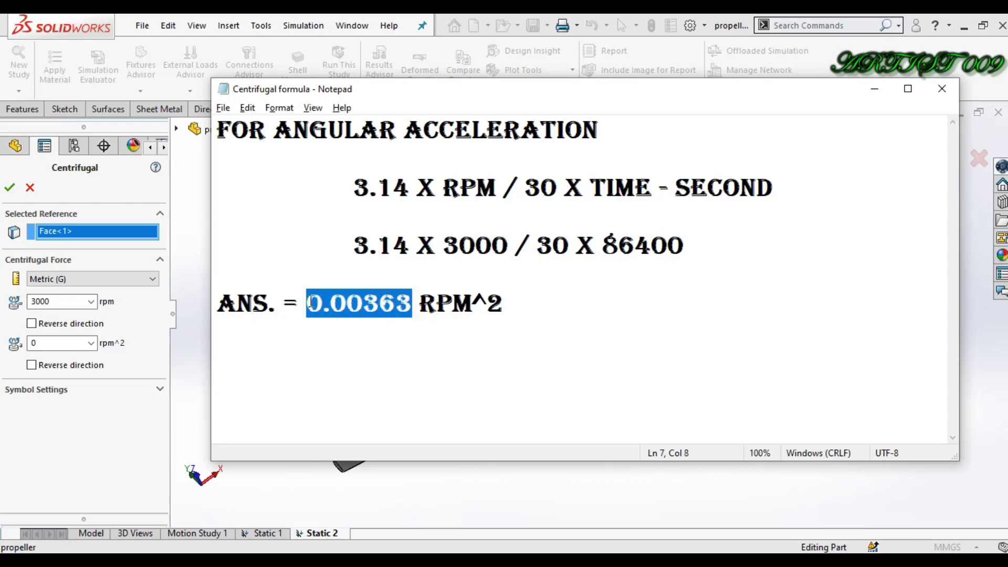
pyautogui.click(65, 343)
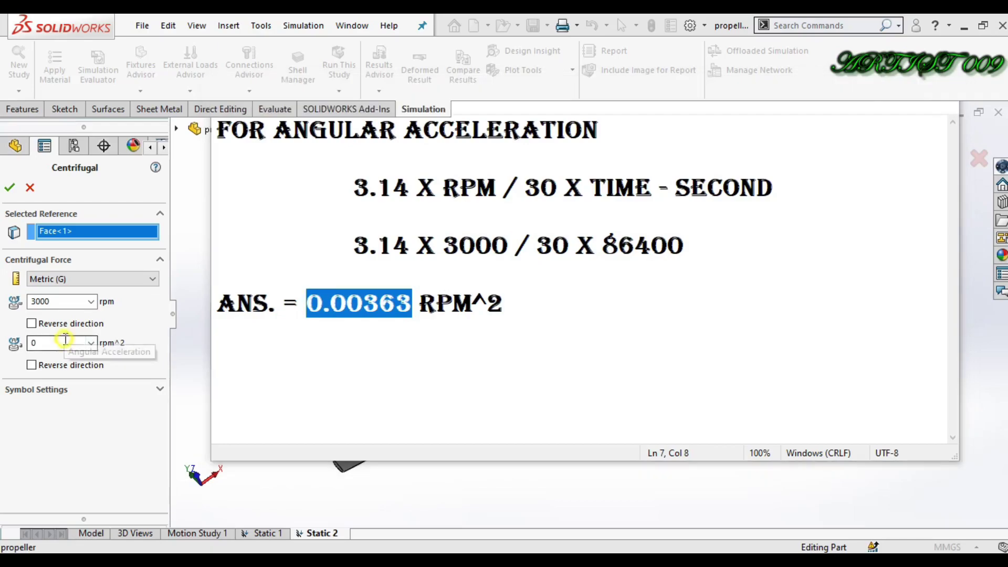
pyautogui.hotkey('ctrl', 'v')
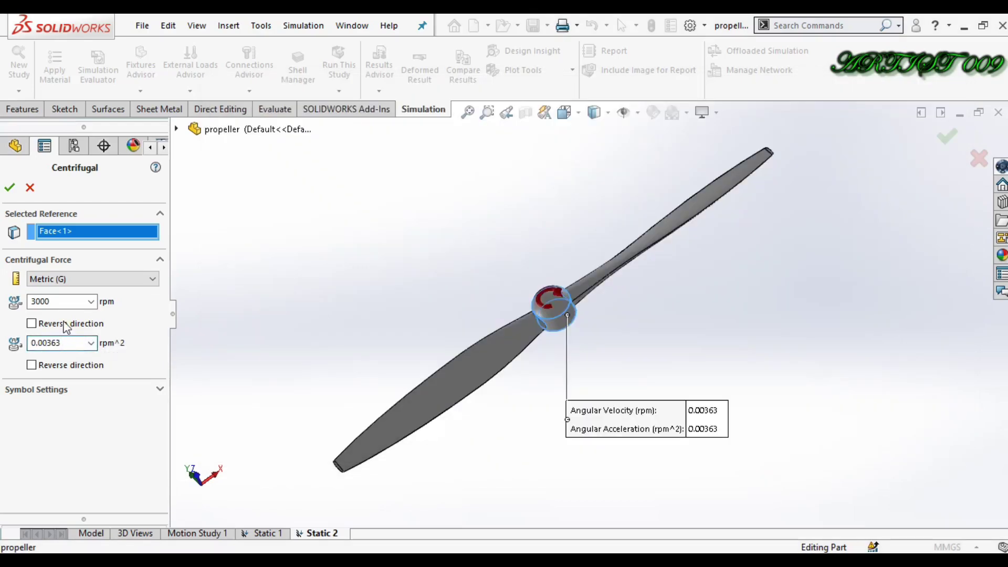
pyautogui.click(11, 188)
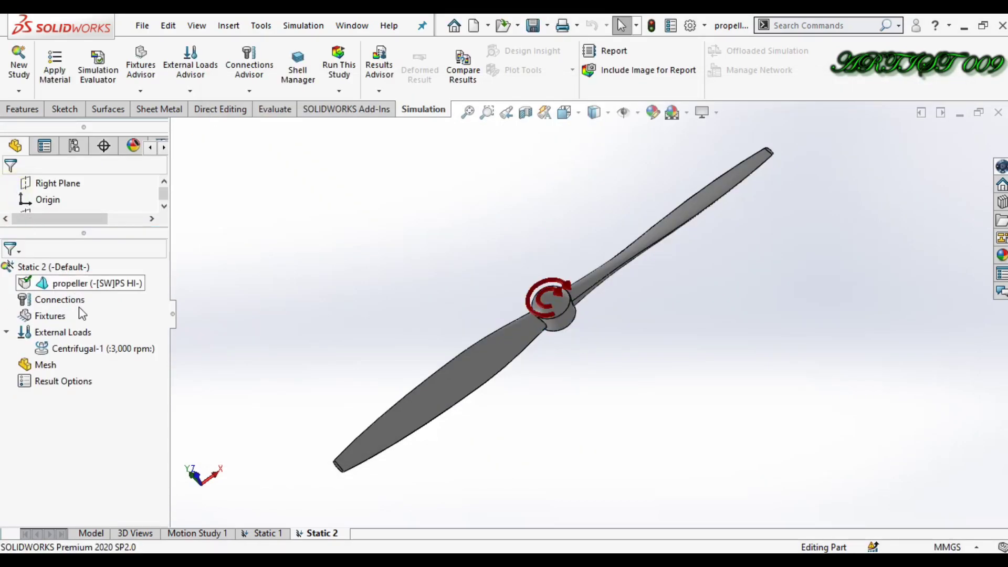
# Apply a Fixed Geometry fixture to the hub's cylindrical face
pyautogui.rightClick(49, 318)
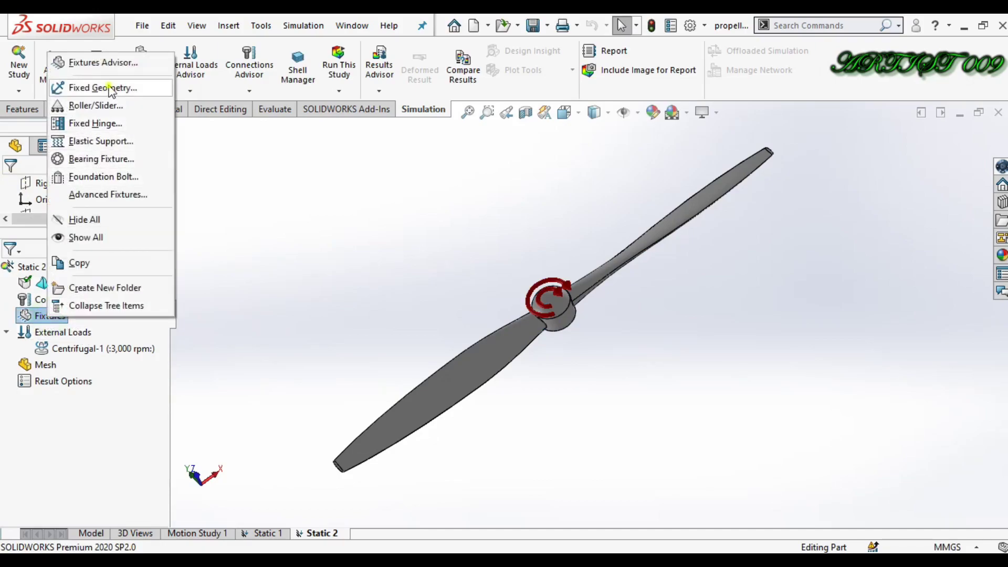
pyautogui.click(110, 88)
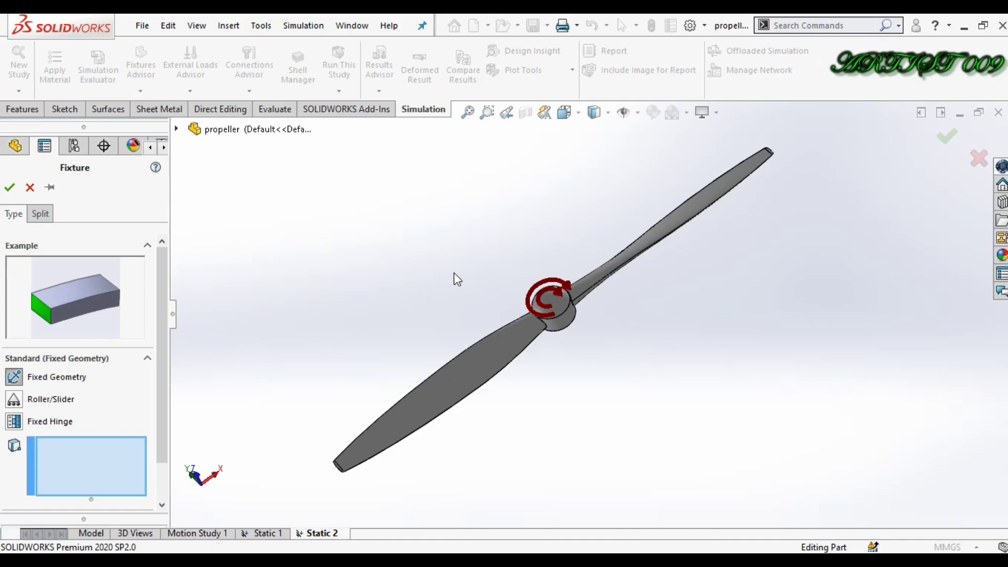
pyautogui.click(564, 326)
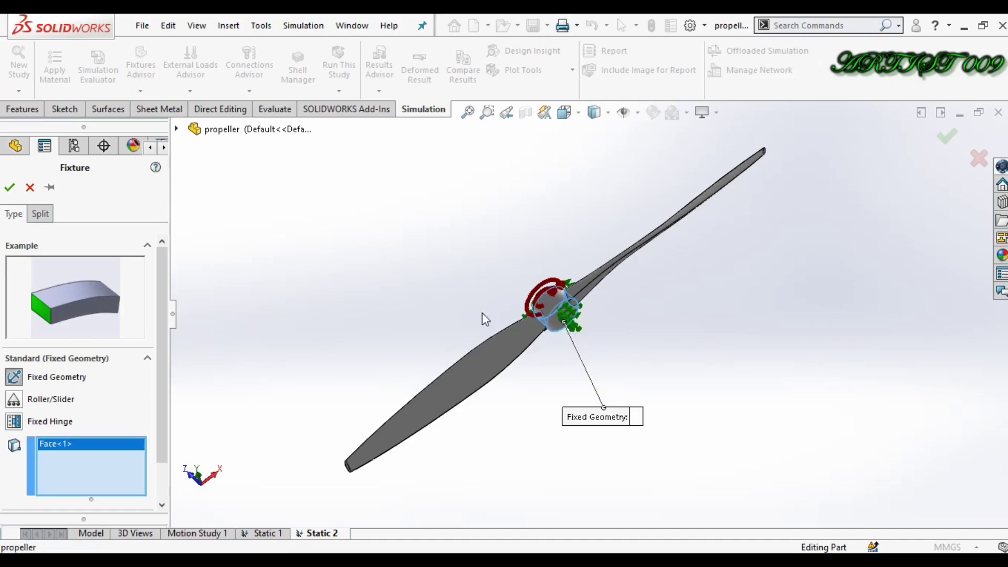
pyautogui.press('Left')
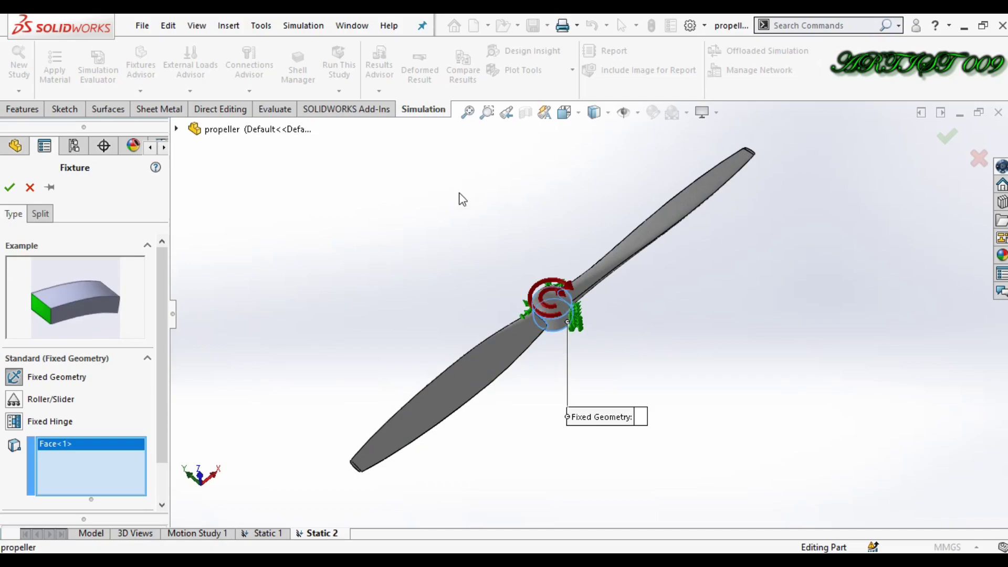
pyautogui.click(10, 188)
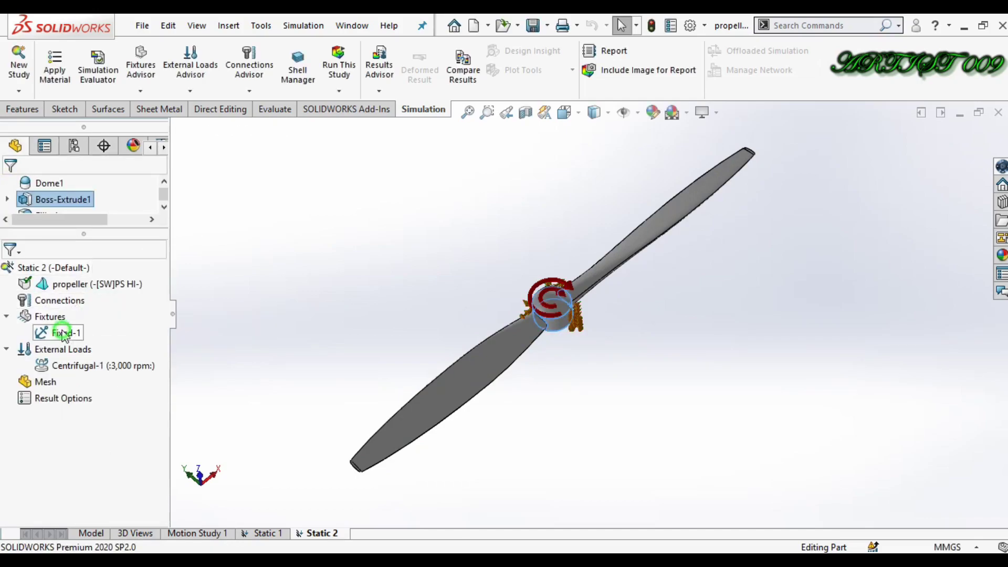
# Hide the symbols of the fixed fixture and the centrifugal load
pyautogui.rightClick(61, 333)
pyautogui.click(89, 413)
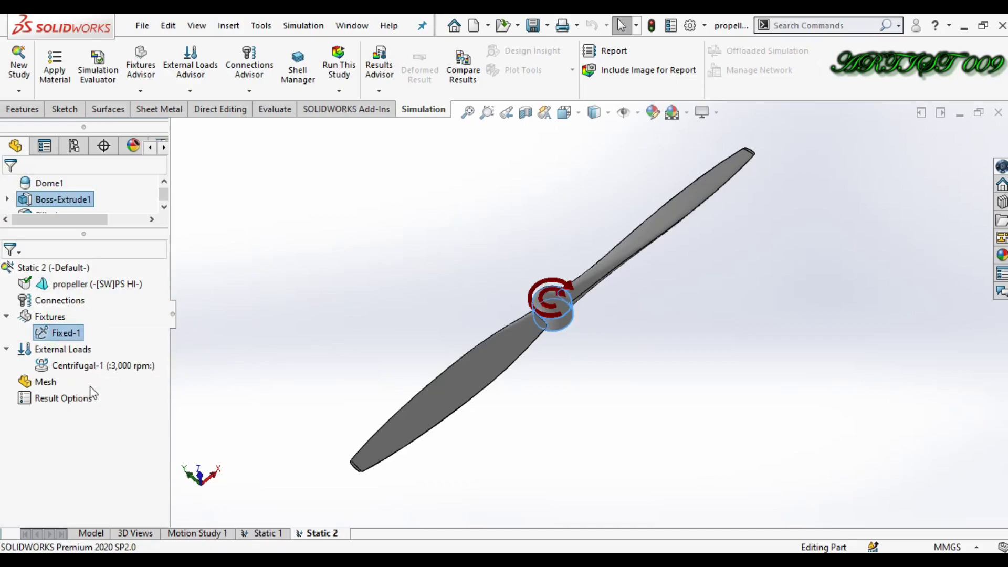
pyautogui.rightClick(93, 367)
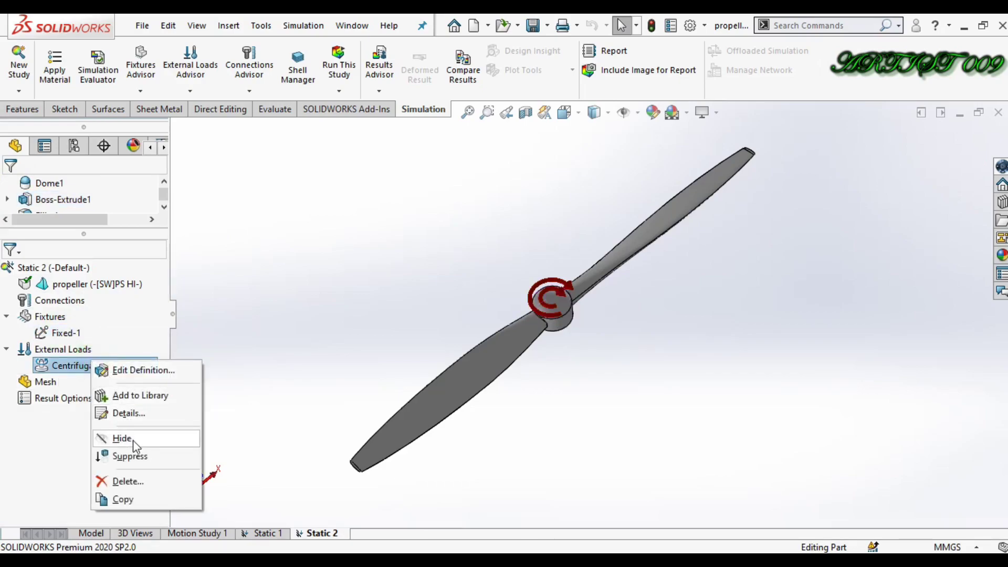
pyautogui.click(133, 440)
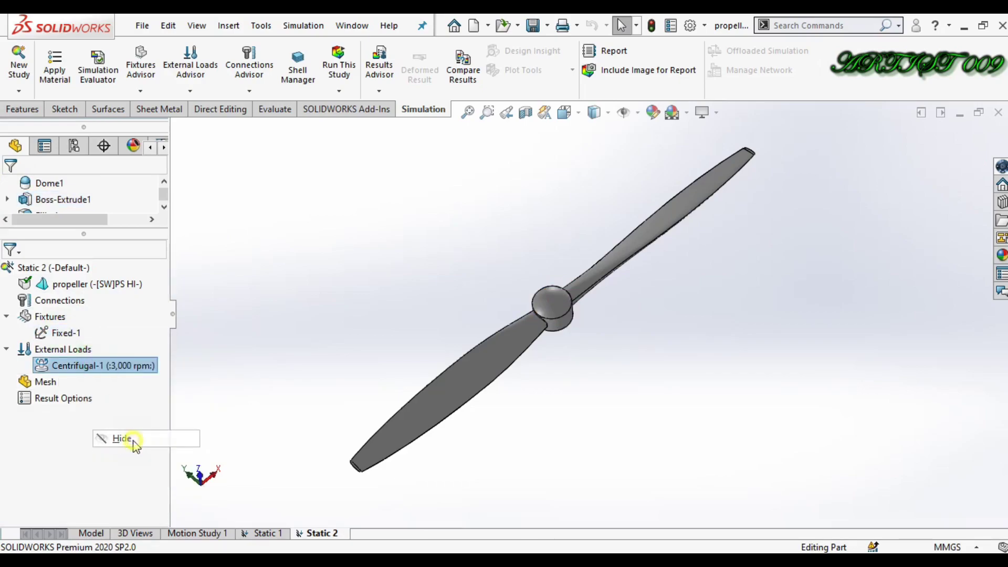
# Run the static study and accept the Large Displacement option for the calculation
pyautogui.click(345, 63)
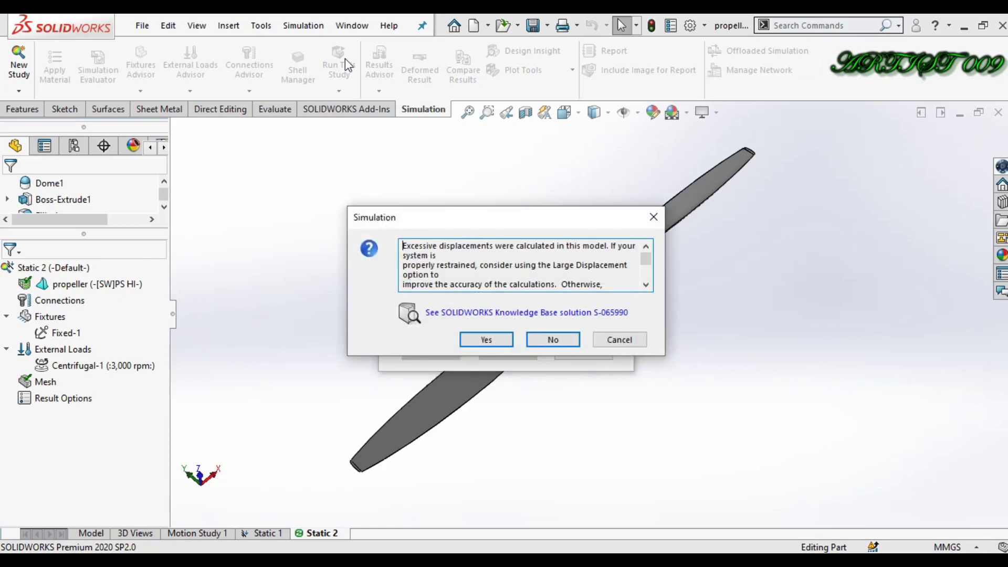
pyautogui.click(496, 342)
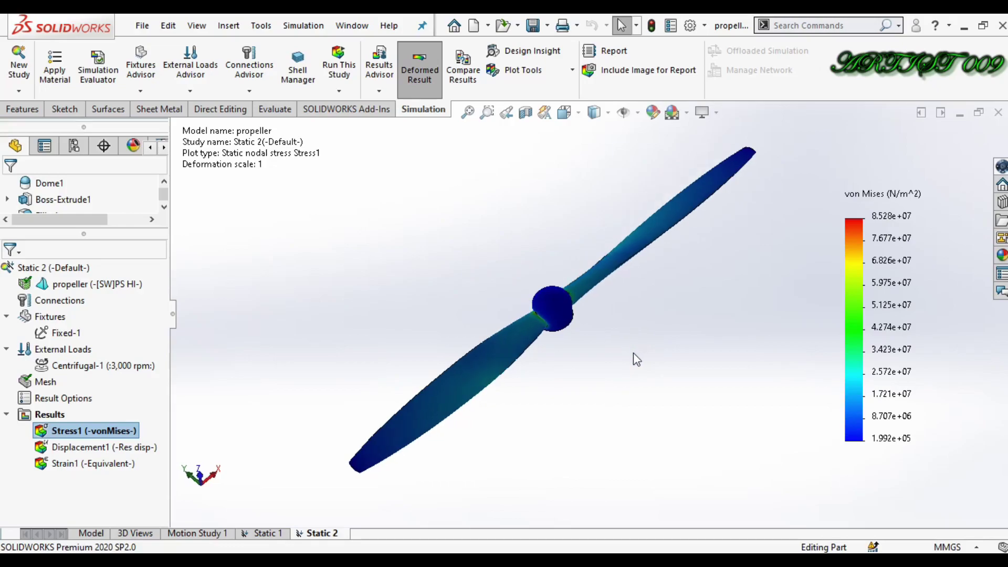
# Apply the PS HI material from the Plastic category of Custom Materials to the propeller and rerun the study
pyautogui.click(114, 286)
pyautogui.rightClick(113, 286)
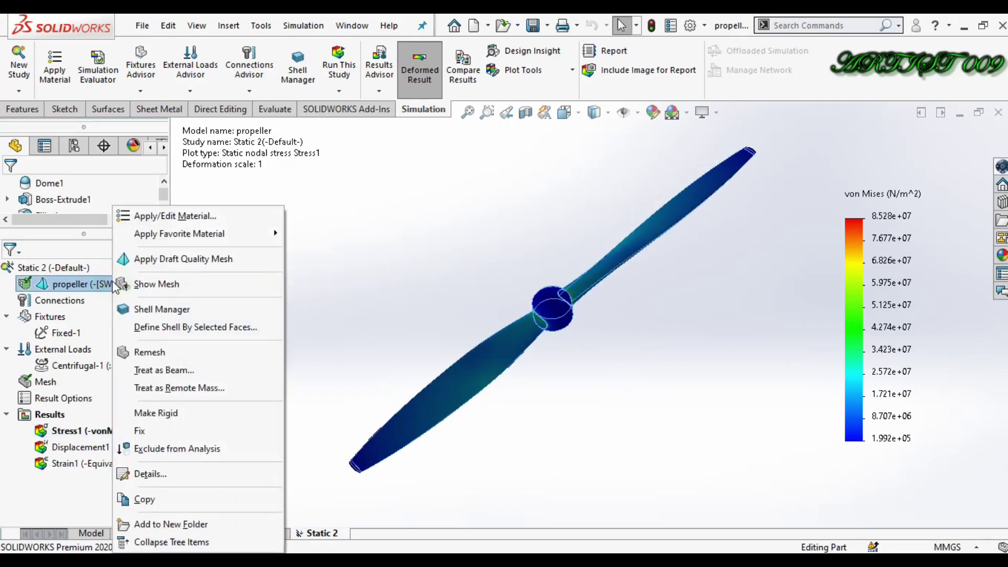
pyautogui.click(173, 217)
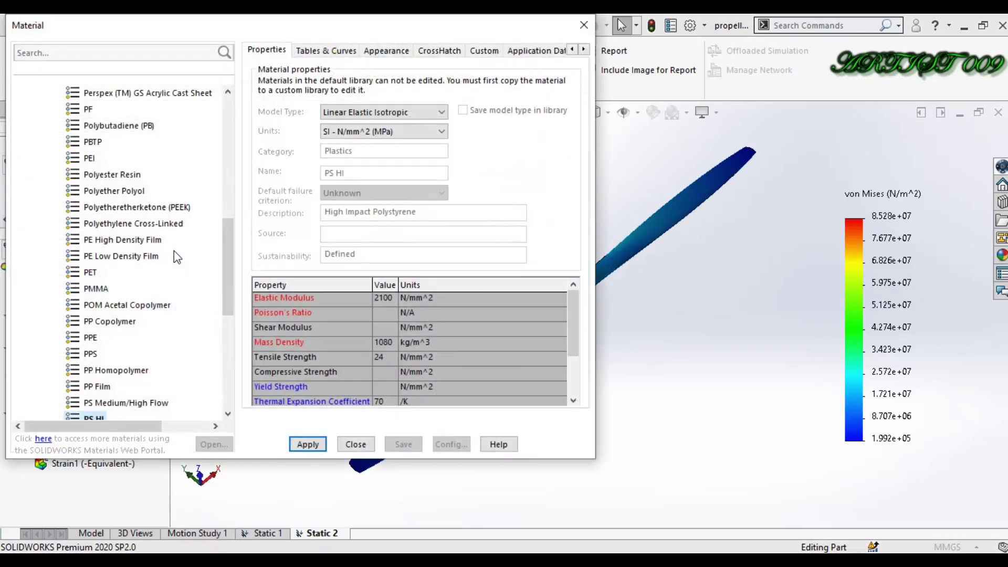
pyautogui.moveTo(227, 277); pyautogui.dragTo(202, 421)
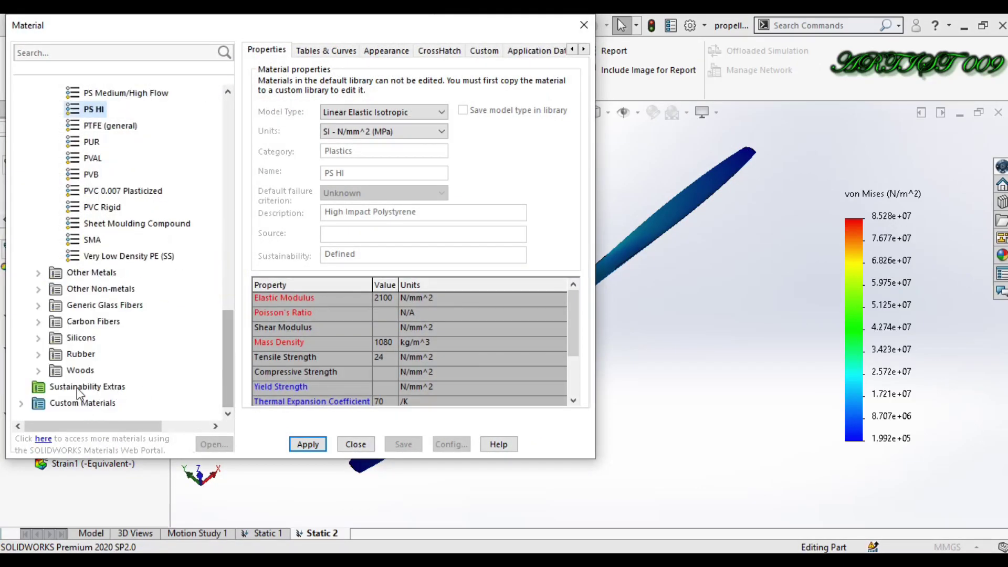
pyautogui.click(24, 405)
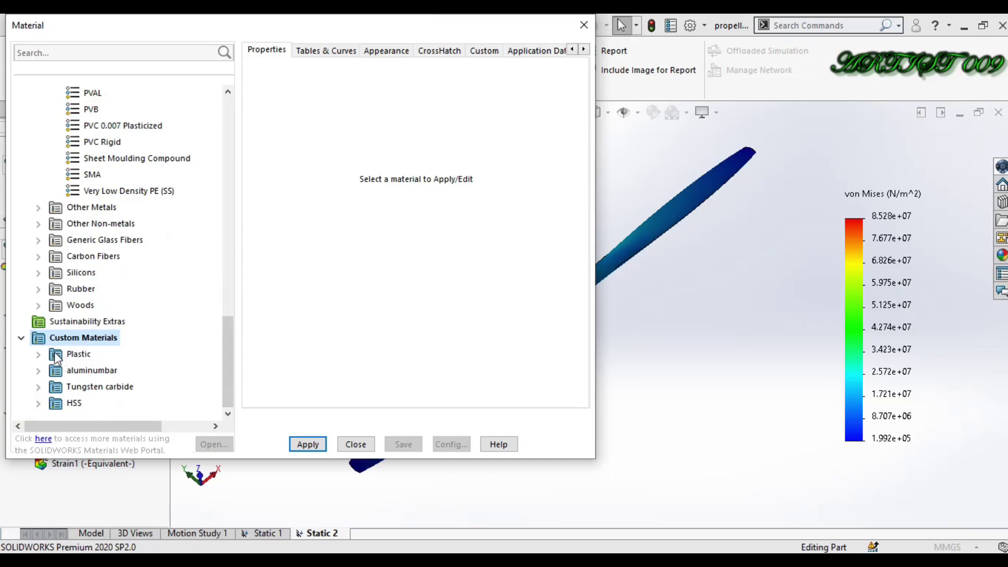
pyautogui.click(39, 355)
pyautogui.click(95, 387)
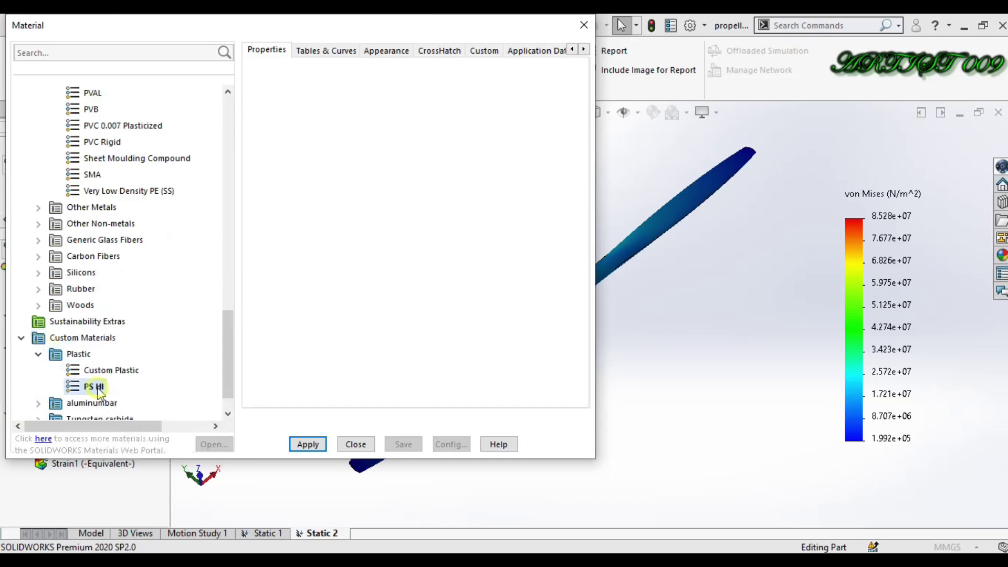
pyautogui.click(308, 445)
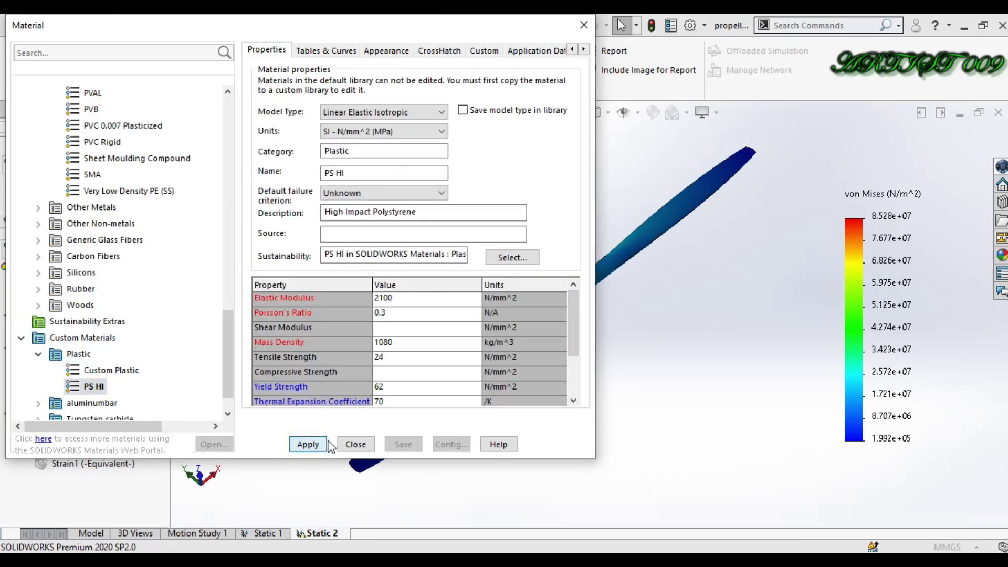
pyautogui.click(356, 444)
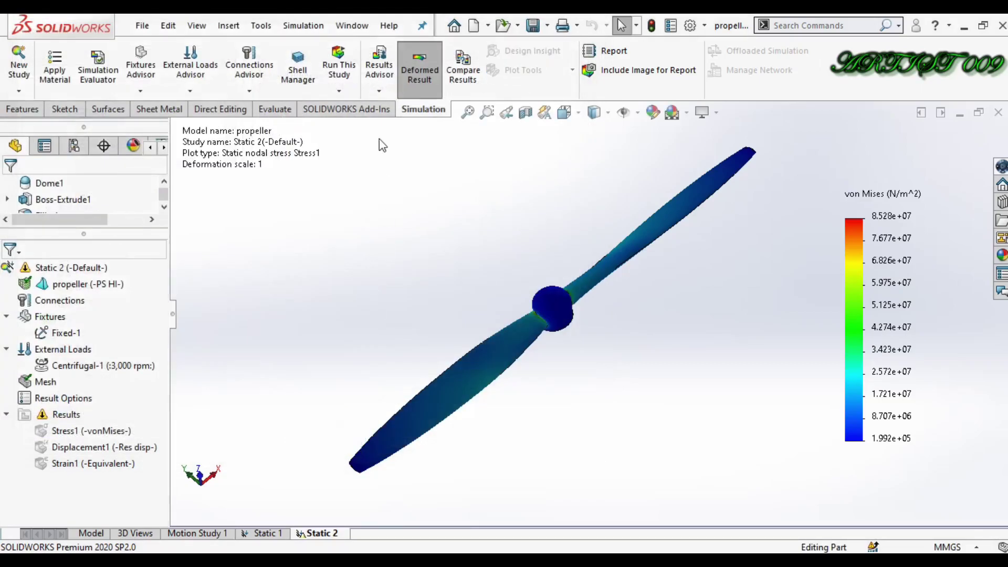
pyautogui.click(337, 61)
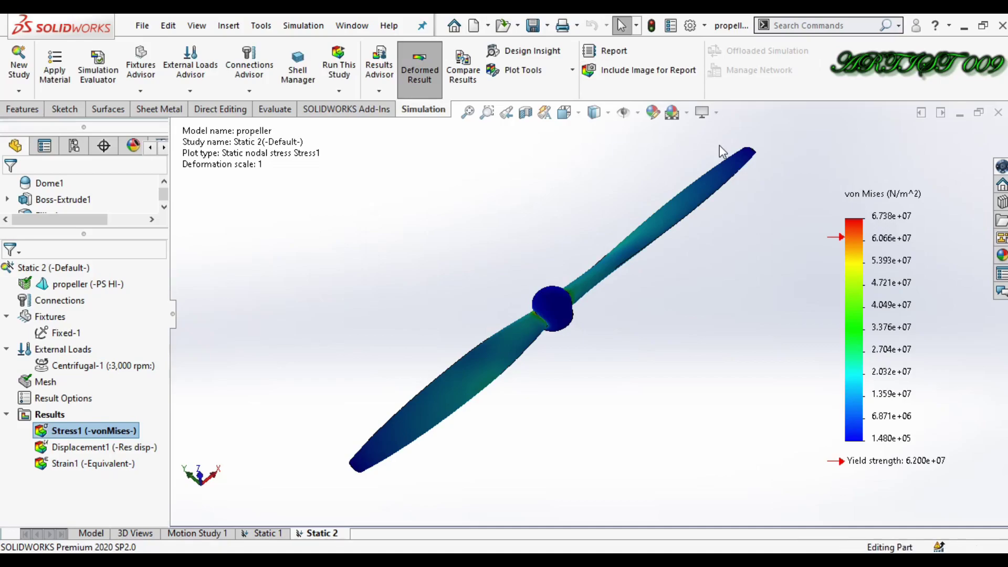
# Set the von Mises stress plot's legend to floating number format and its units to N/mm^2 (MPa)
pyautogui.doubleClick(878, 303)
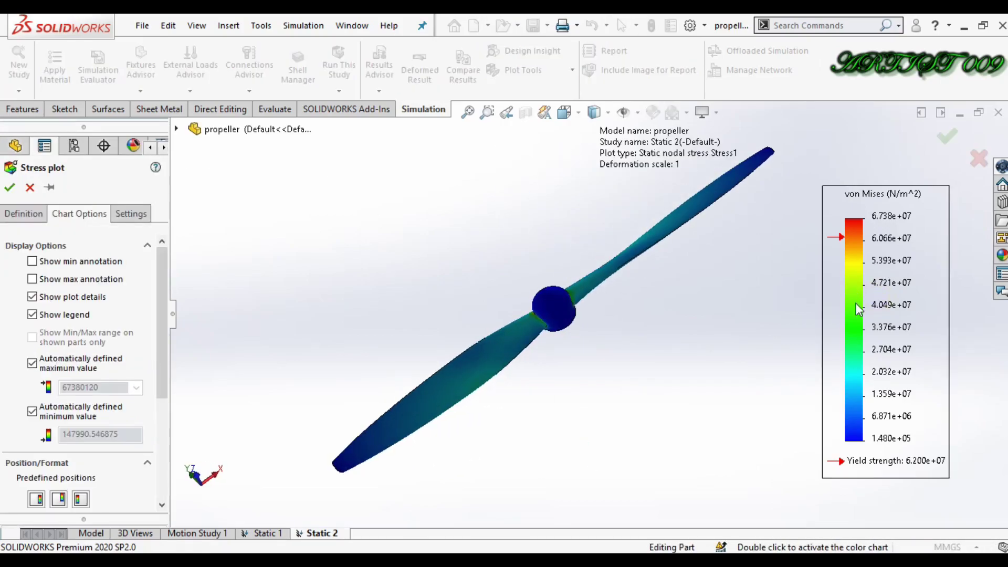
pyautogui.scroll(-5, 156, 375)
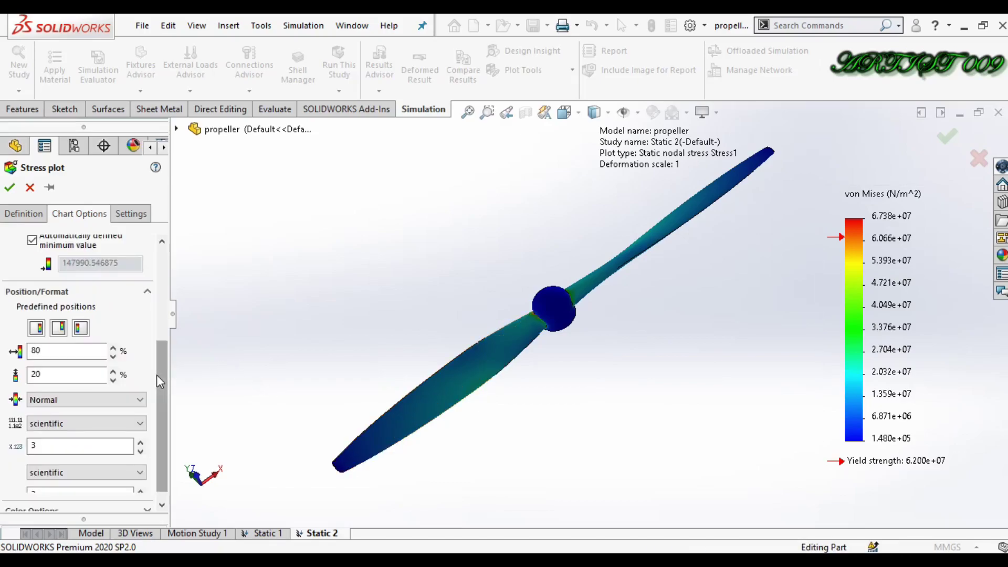
pyautogui.click(87, 411)
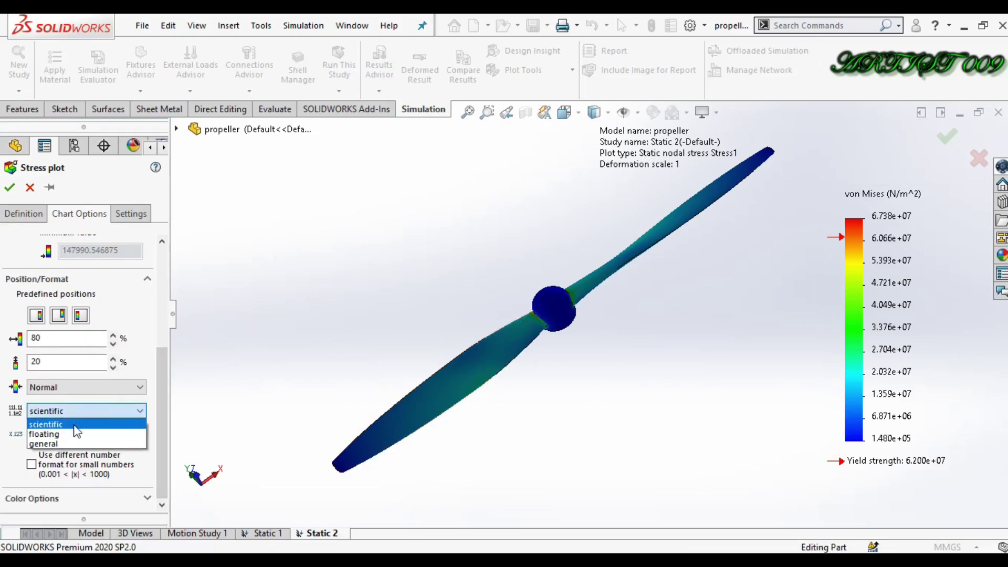
pyautogui.click(68, 436)
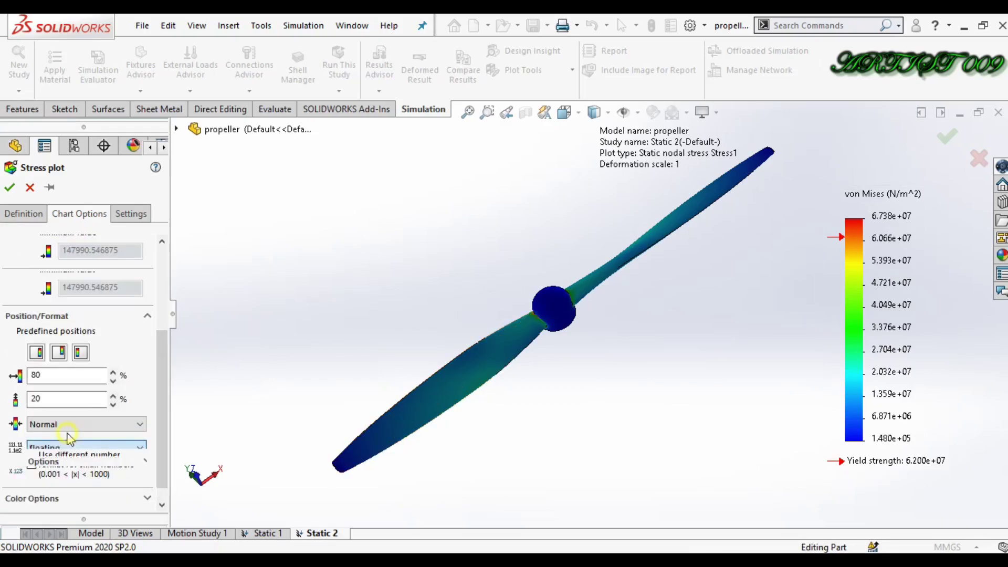
pyautogui.click(27, 214)
pyautogui.click(83, 287)
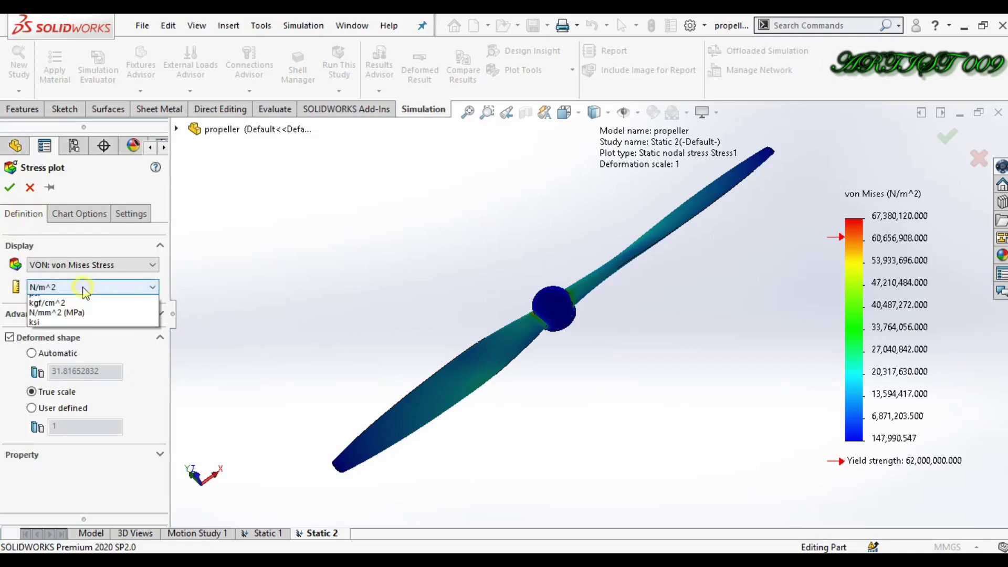
pyautogui.click(71, 328)
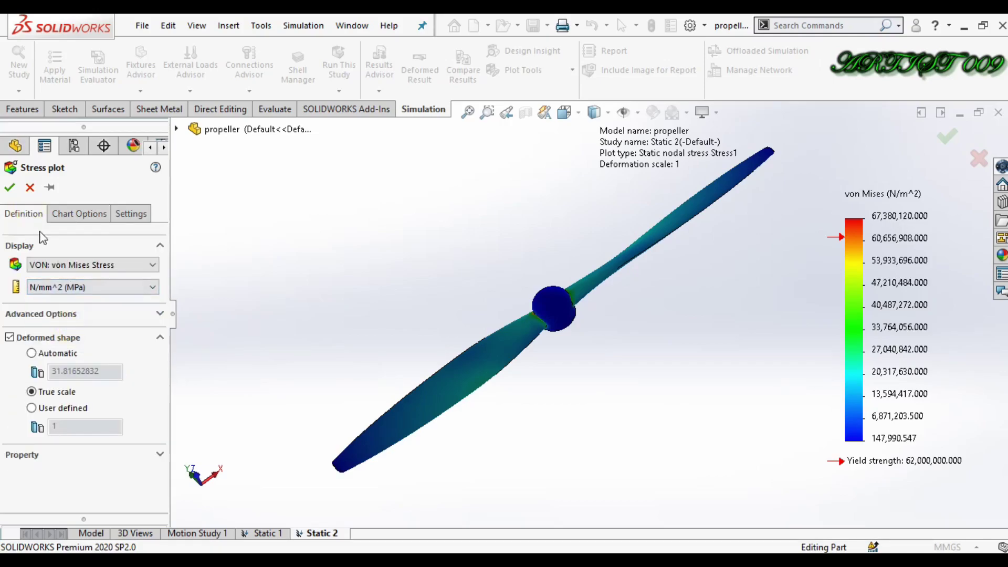
pyautogui.click(9, 187)
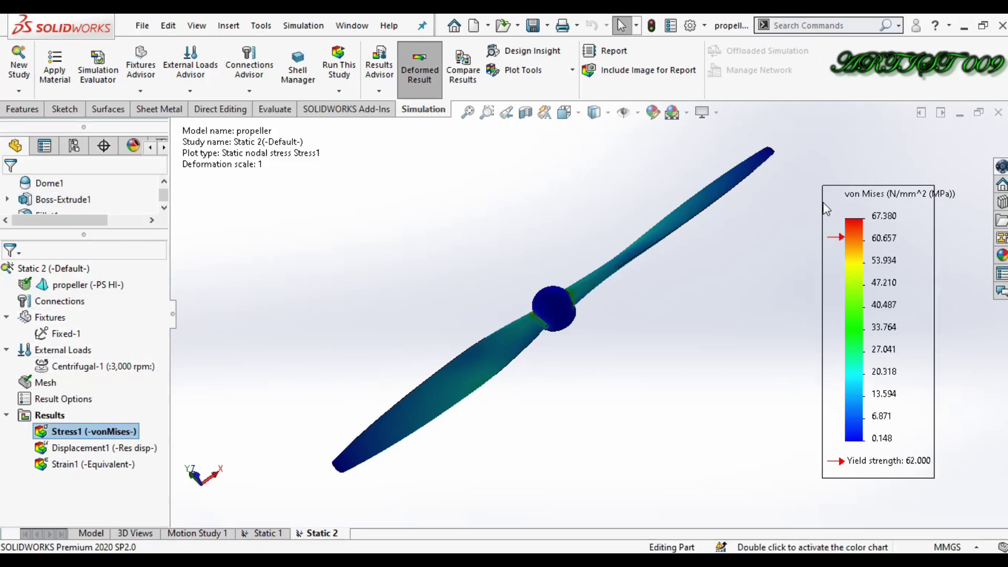
# Examine the stress distribution on the rotating propeller and compare the legend's maximum stress with the yield strength
pyautogui.moveTo(807, 198); pyautogui.dragTo(923, 226)
pyautogui.moveTo(802, 444); pyautogui.dragTo(954, 497)
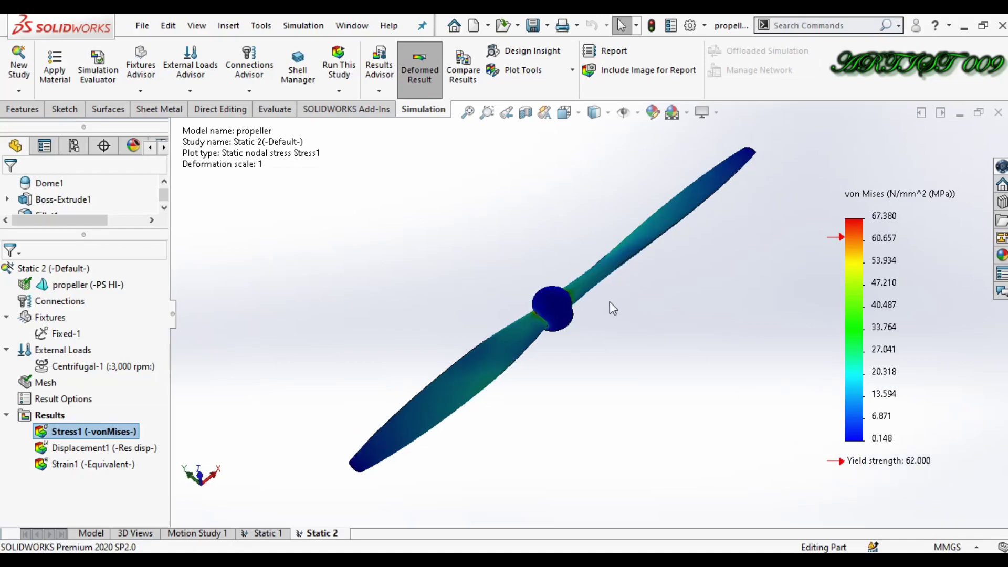
pyautogui.press('Left')
pyautogui.press('Left')
pyautogui.press('Left')
pyautogui.press('Left')
pyautogui.press('Left')
pyautogui.press('Left')
pyautogui.press('Left')
pyautogui.press('Left')
pyautogui.press('Left')
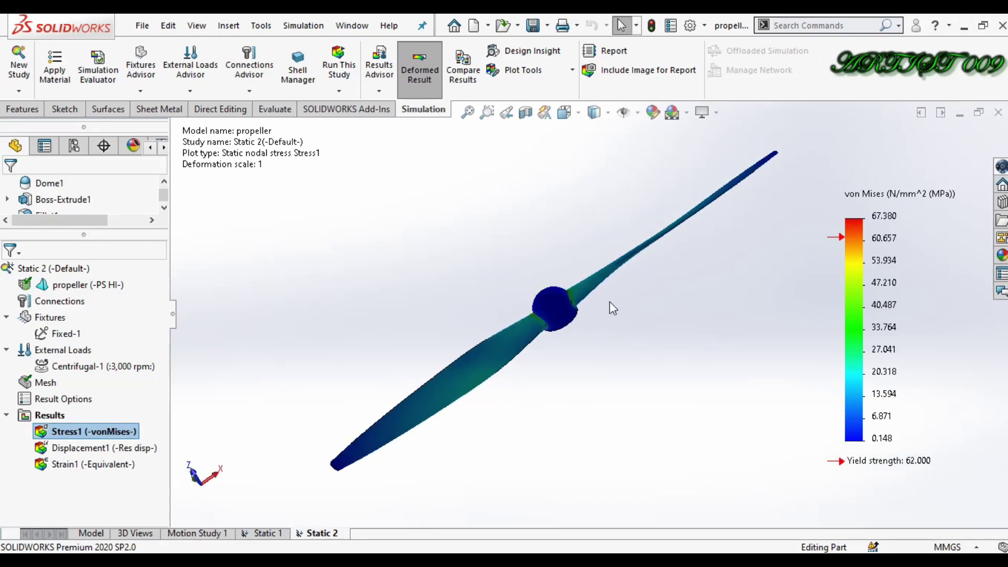
pyautogui.press('Left')
pyautogui.press('Left')
pyautogui.press('Left')
pyautogui.press('Left')
pyautogui.press('Left')
pyautogui.press('Left')
pyautogui.press('Left')
pyautogui.press('Left')
pyautogui.press('Left')
pyautogui.press('Left')
pyautogui.press('Left')
pyautogui.press('Left')
pyautogui.press('Left')
pyautogui.press('Left')
pyautogui.press('Left')
pyautogui.press('Left')
pyautogui.press('Left')
pyautogui.press('Left')
pyautogui.press('Left')
pyautogui.press('Left')
pyautogui.press('Left')
pyautogui.press('Left')
pyautogui.press('Left')
pyautogui.press('Left')
pyautogui.press('Left')
pyautogui.press('Left')
pyautogui.press('Left')
pyautogui.press('Left')
pyautogui.press('Left')
pyautogui.press('Left')
pyautogui.press('Left')
pyautogui.press('Left')
pyautogui.press('Left')
pyautogui.press('Left')
pyautogui.press('Left')
pyautogui.press('Left')
pyautogui.press('Left')
pyautogui.press('Left')
pyautogui.press('Left')
pyautogui.press('Left')
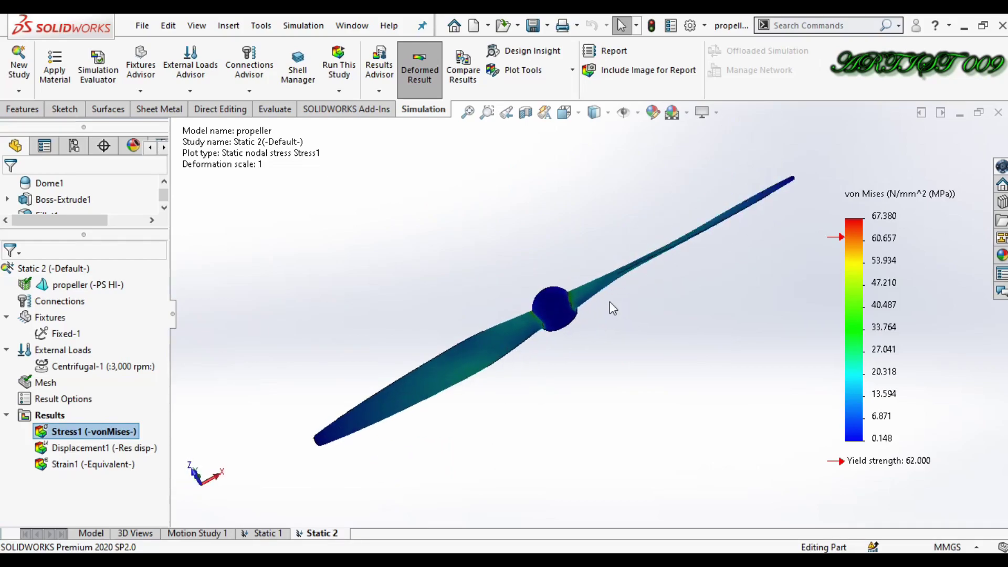
pyautogui.press('Left')
pyautogui.press('Left')
pyautogui.press('Left')
pyautogui.press('Left')
pyautogui.press('Left')
pyautogui.press('Left')
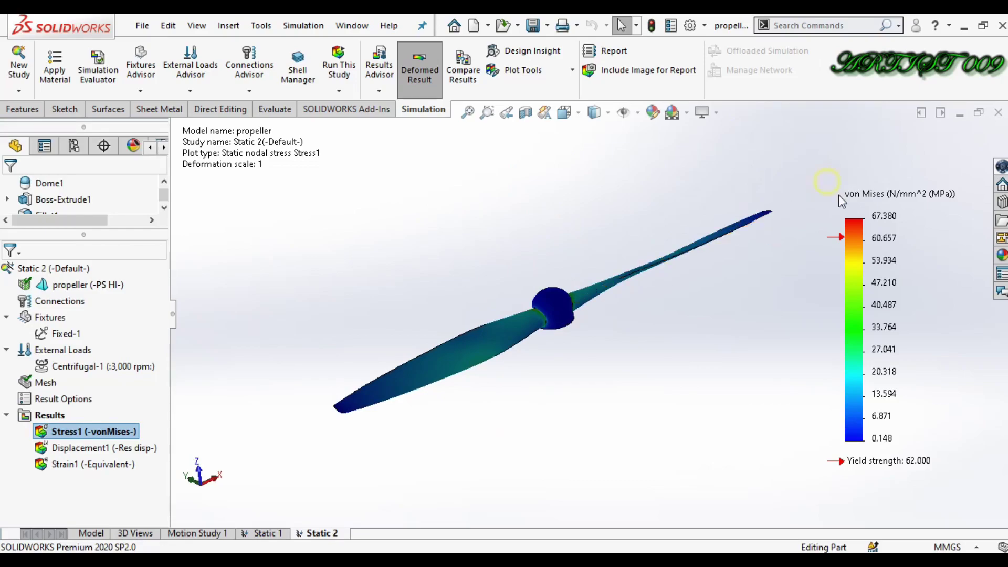
pyautogui.click(820, 460)
# Show the Displacement1 plot and set its legend to floating number format
pyautogui.doubleClick(121, 448)
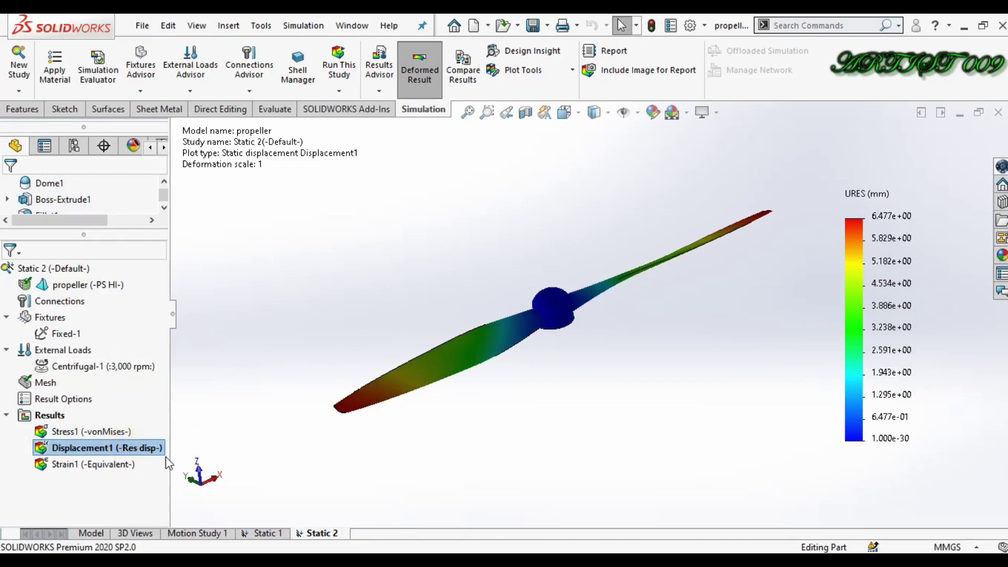
pyautogui.doubleClick(866, 335)
pyautogui.scroll(-3, 166, 351)
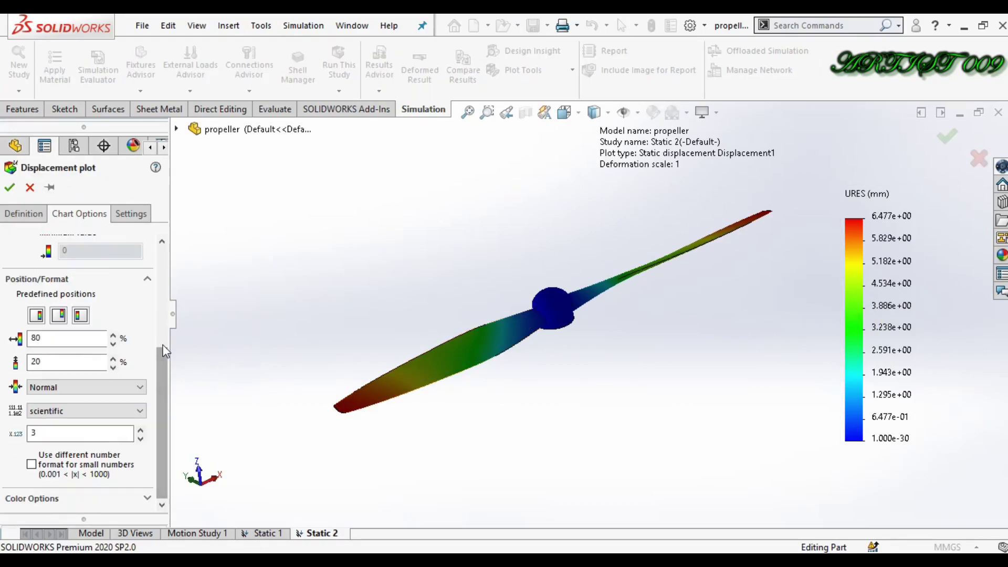
pyautogui.click(86, 411)
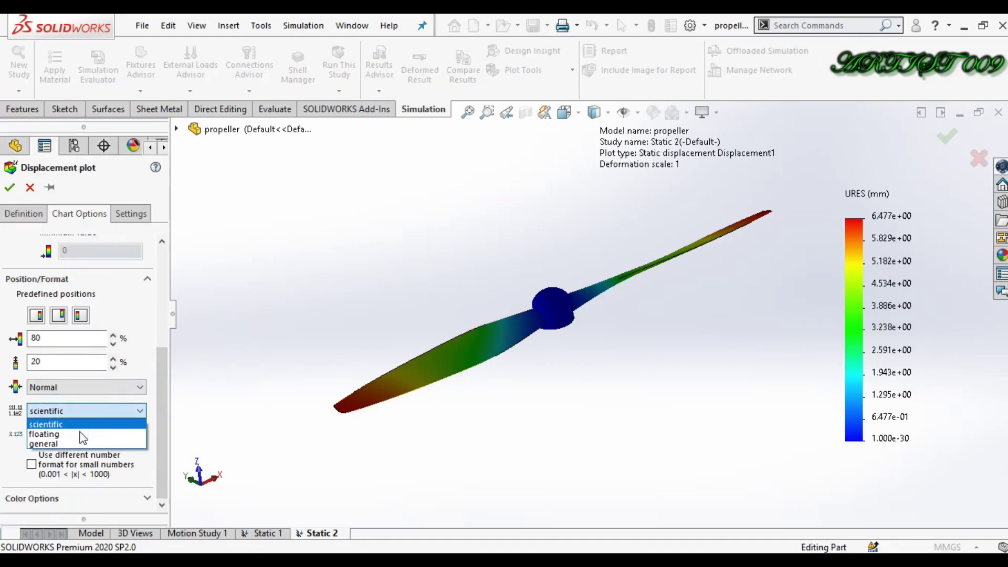
pyautogui.click(83, 434)
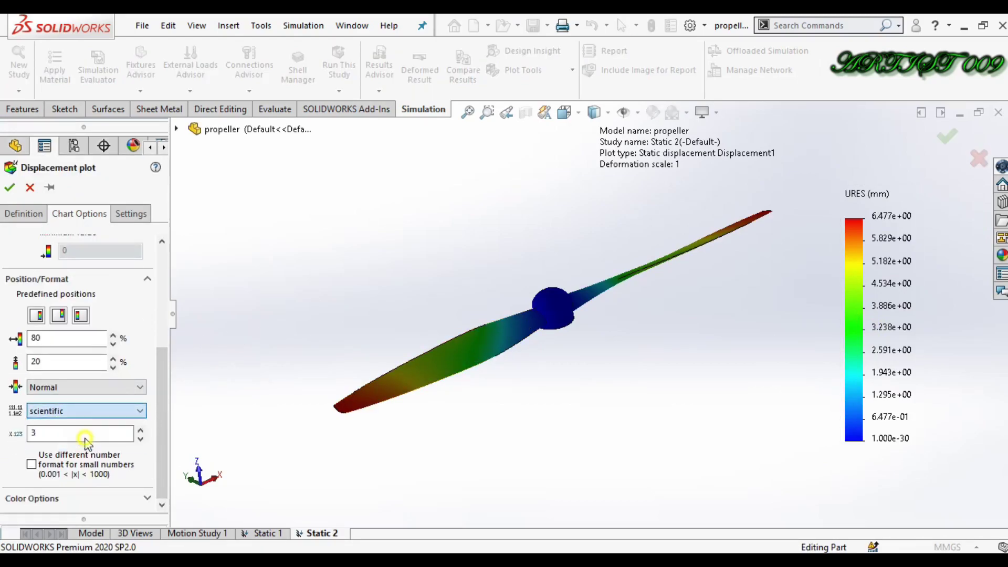
pyautogui.click(10, 187)
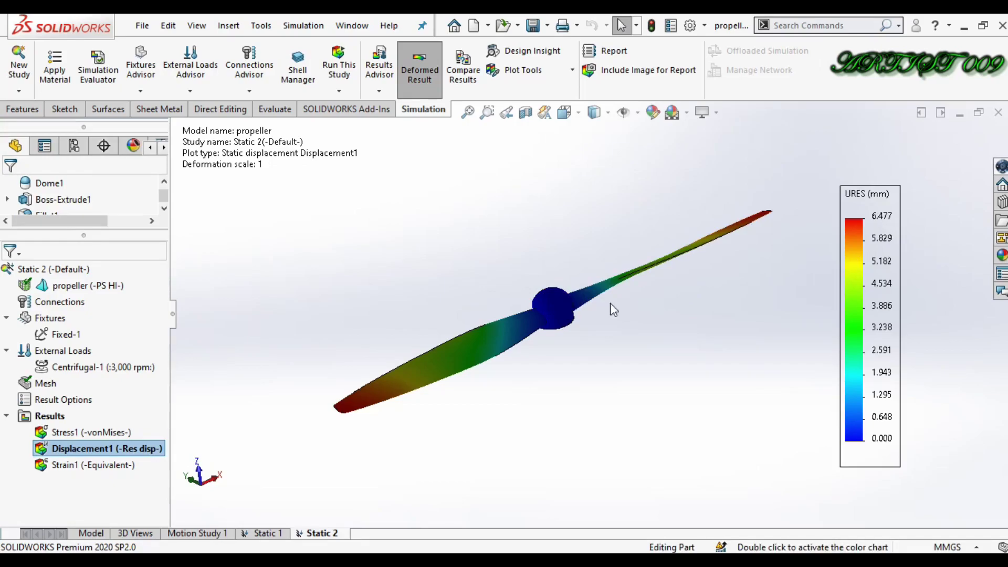
# Animate the Displacement1 plot, examine the blade deformation from another angle, and close the animation
pyautogui.rightClick(130, 454)
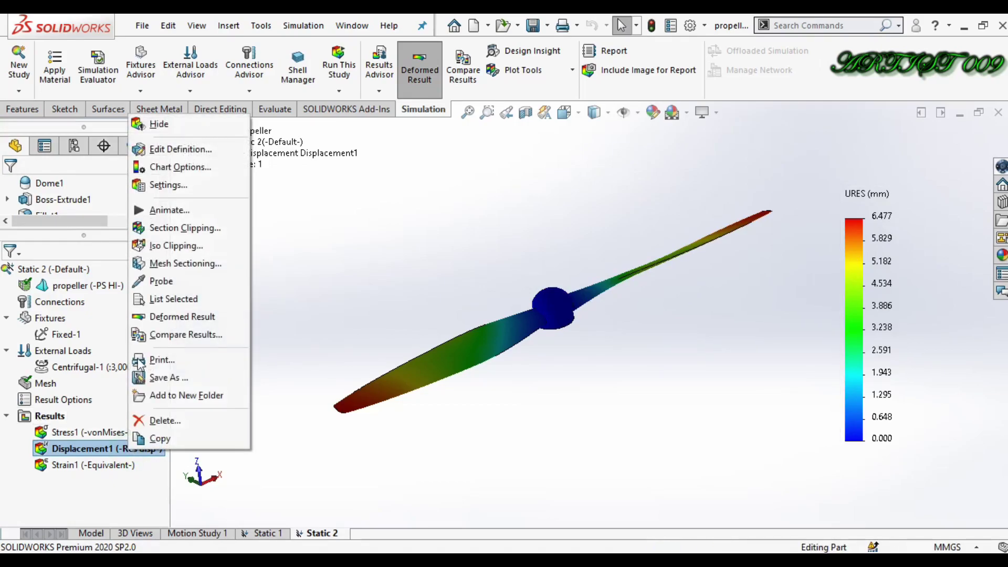
pyautogui.click(176, 209)
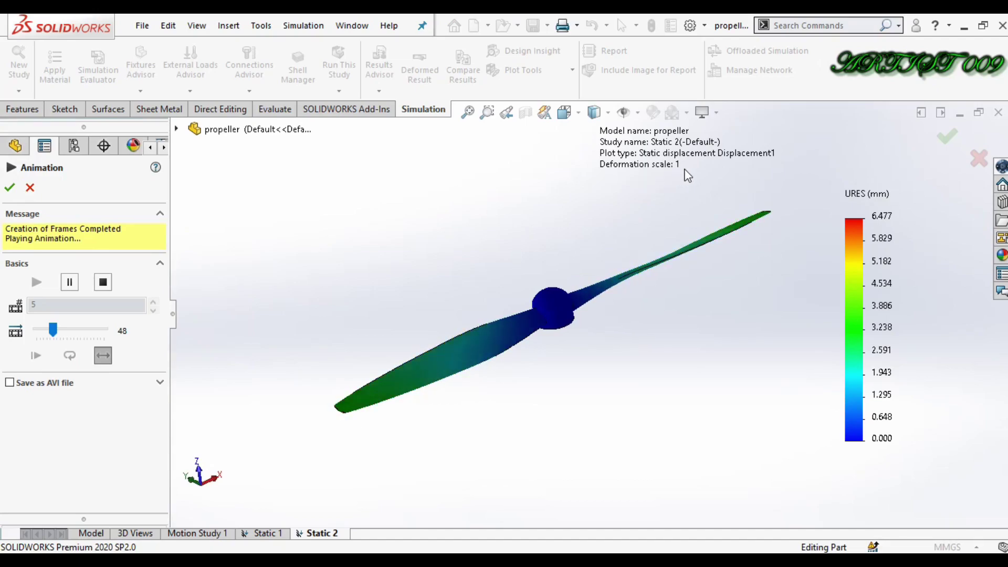
pyautogui.press('Left')
pyautogui.press('Left')
pyautogui.press('Left')
pyautogui.press('Left')
pyautogui.press('Left')
pyautogui.press('Left')
pyautogui.press('Left')
pyautogui.press('Left')
pyautogui.press('Left')
pyautogui.press('Left')
pyautogui.press('Left')
pyautogui.press('Left')
pyautogui.press('Left')
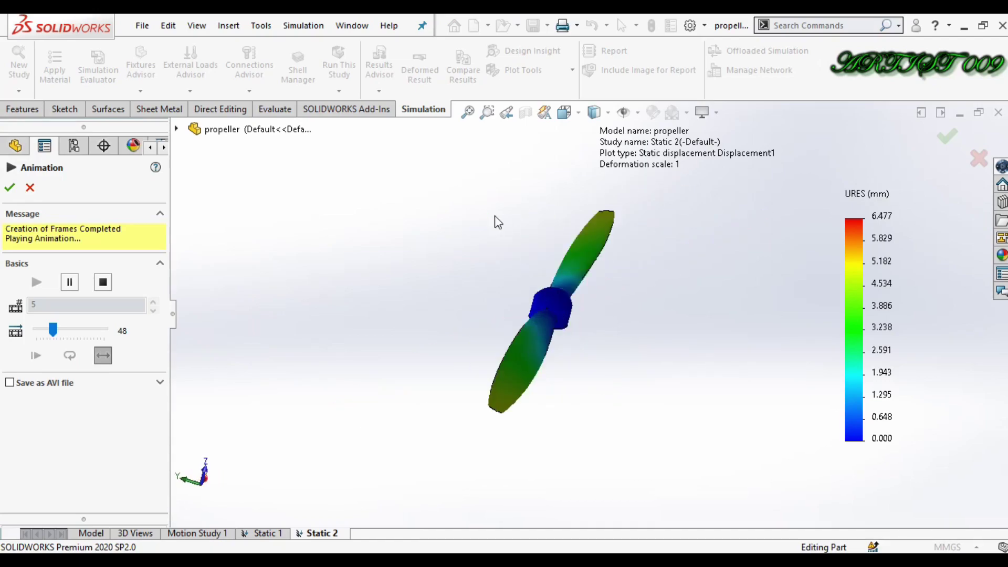
pyautogui.click(11, 190)
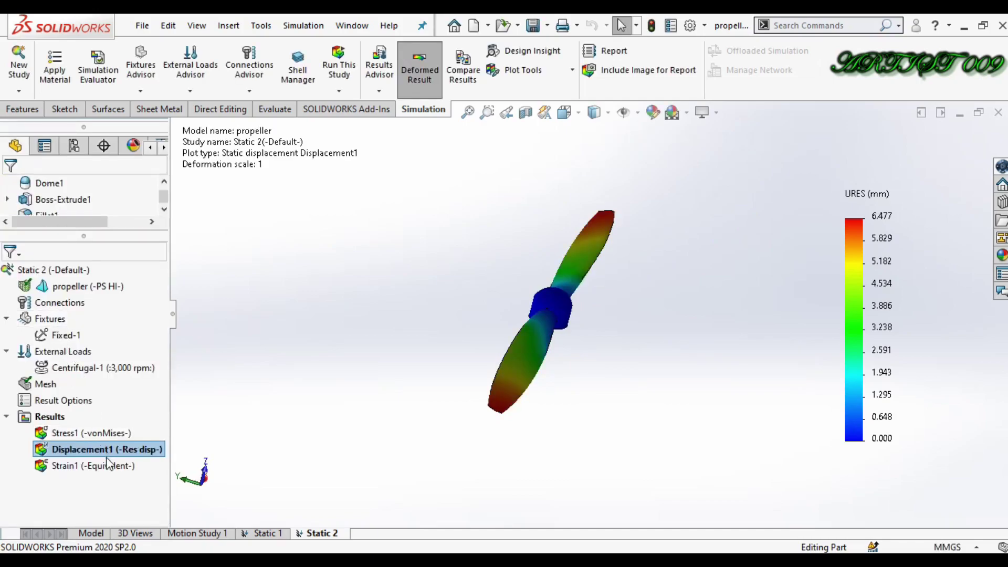
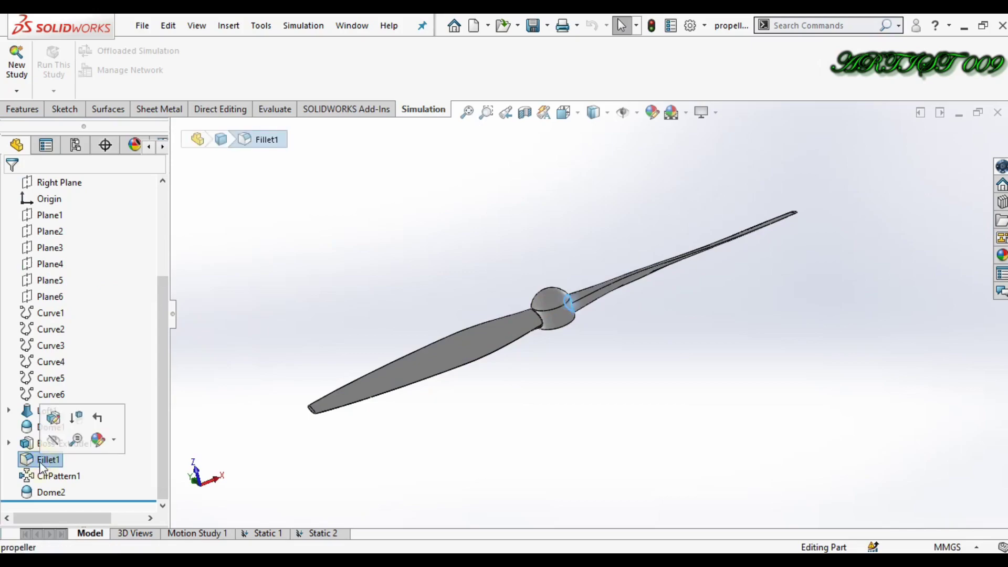
# Set the radius of Fillet1 between the blade root and the hub to 3 mm
pyautogui.rightClick(43, 461)
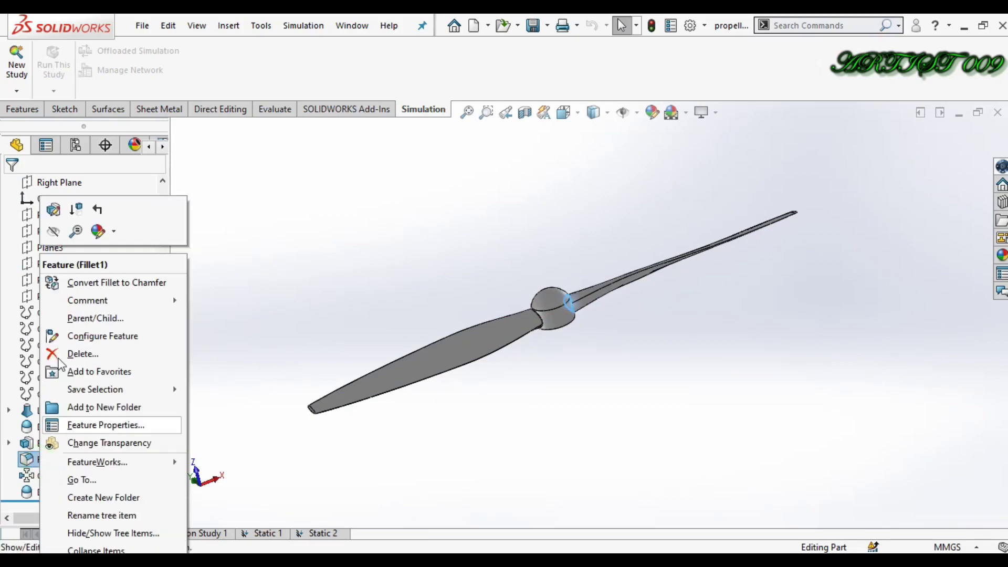
pyautogui.click(53, 210)
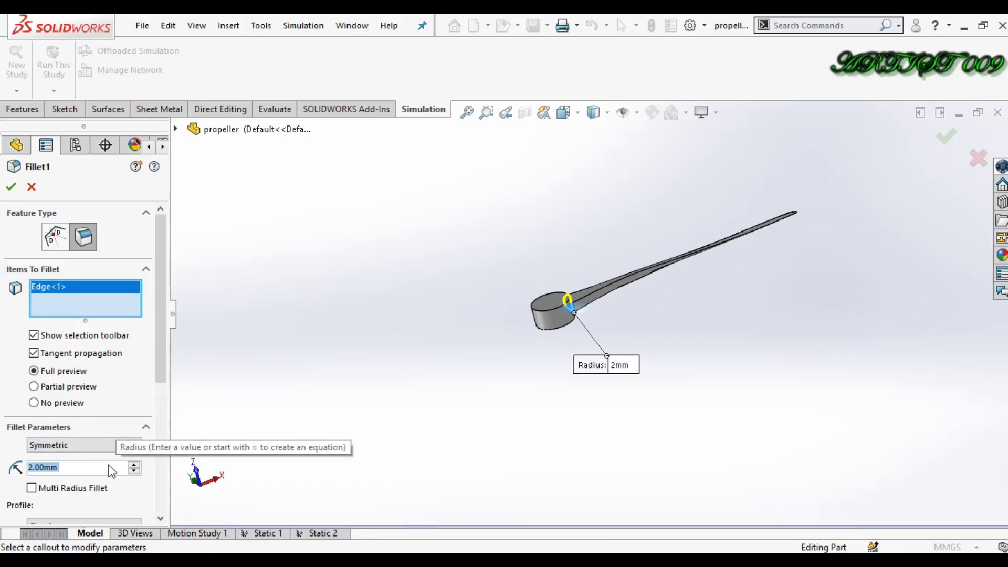
pyautogui.write('3')
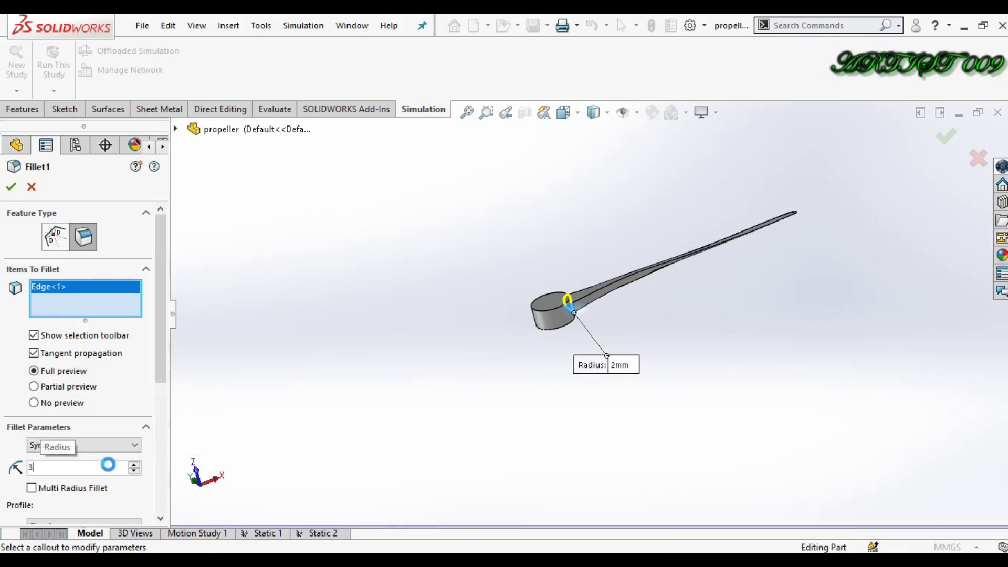
pyautogui.press('Return')
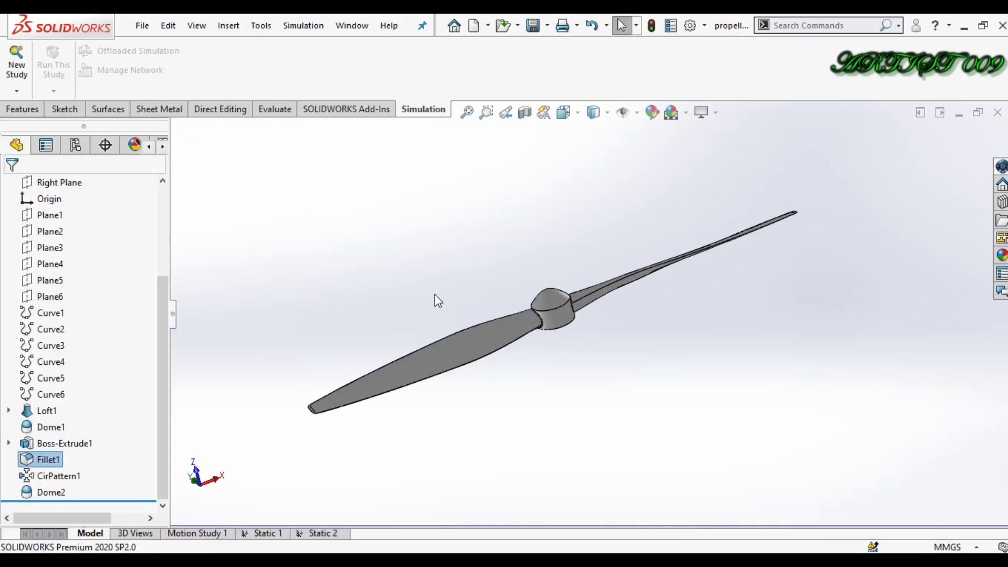
pyautogui.scroll(-5, 542, 317)
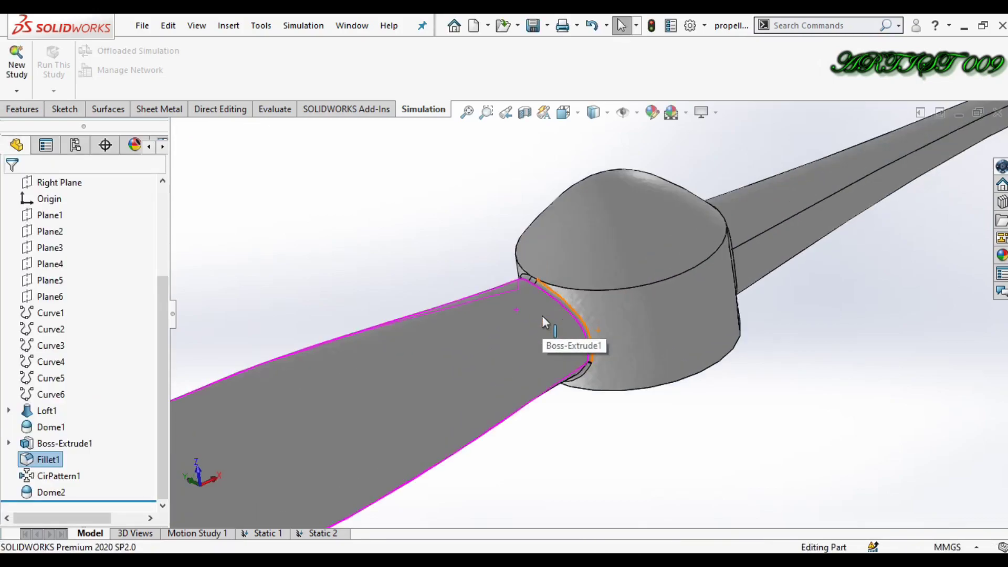
pyautogui.scroll(5, 541, 316)
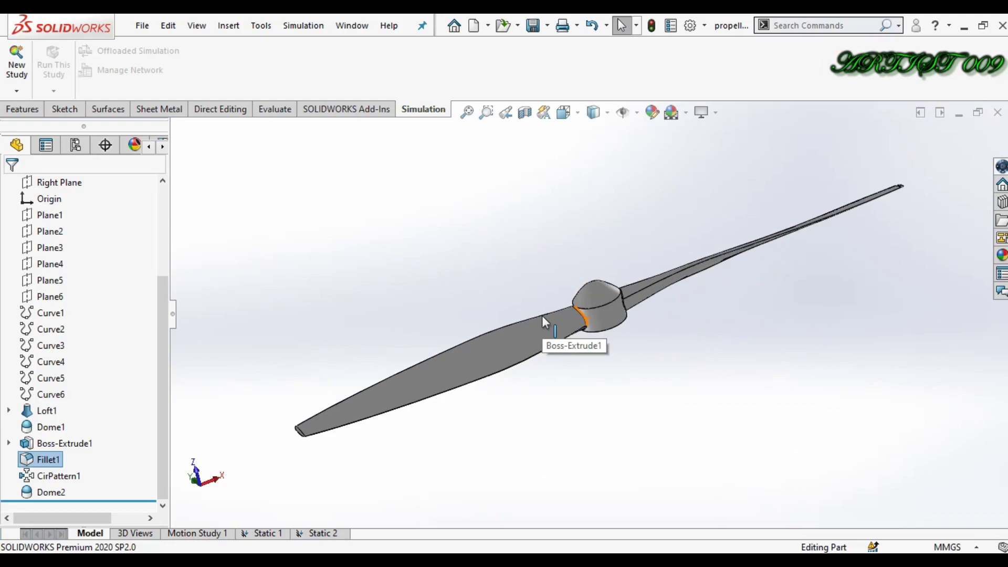
# Rerun the Static 2 study on the modified propeller and check the maximum von Mises stress in the legend
pyautogui.click(315, 533)
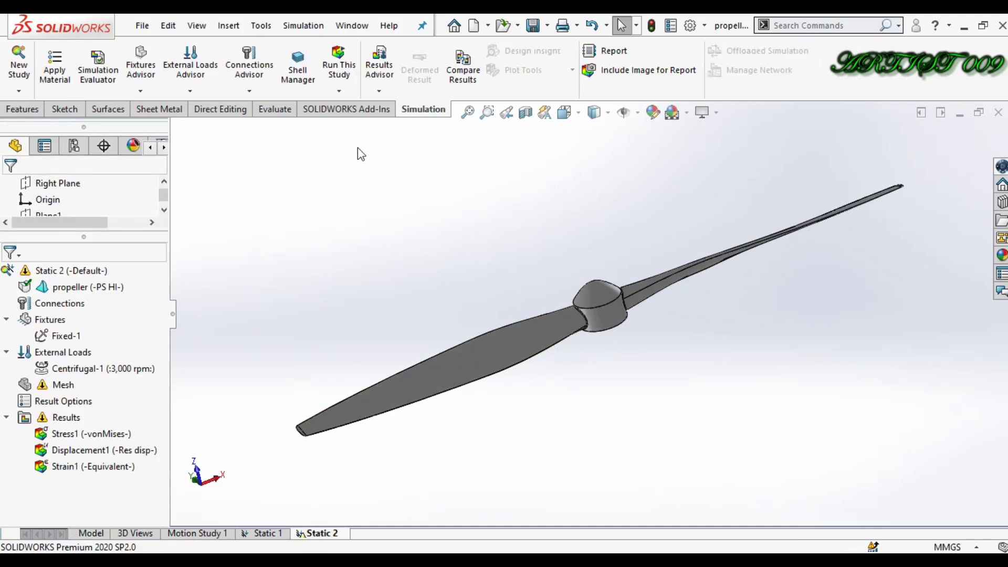
pyautogui.click(340, 66)
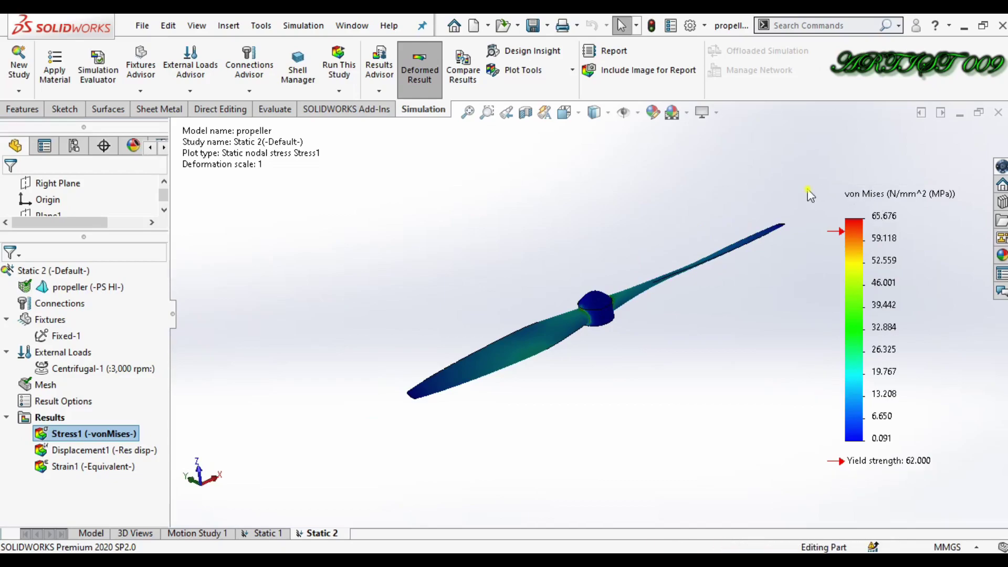
pyautogui.moveTo(810, 190); pyautogui.dragTo(952, 234)
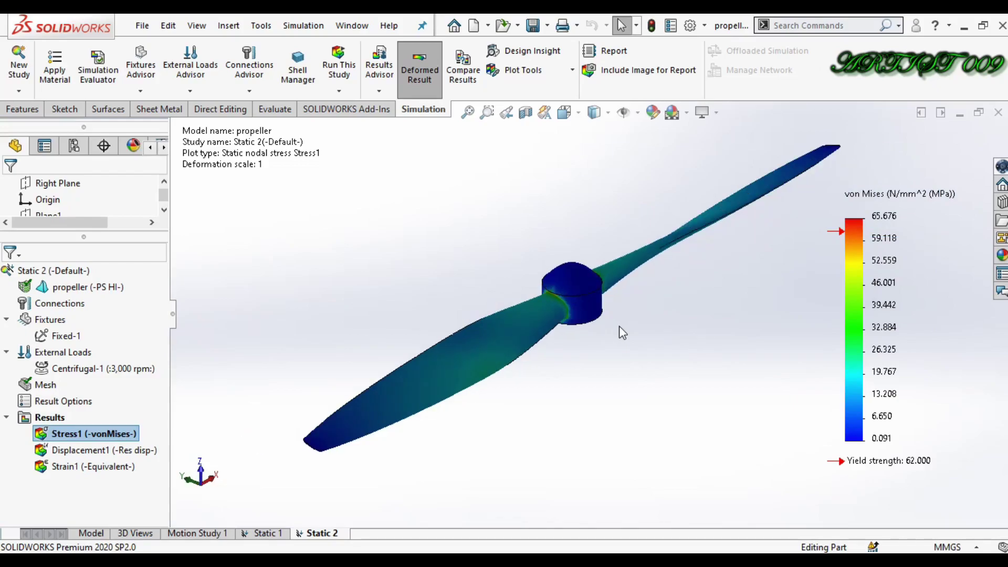